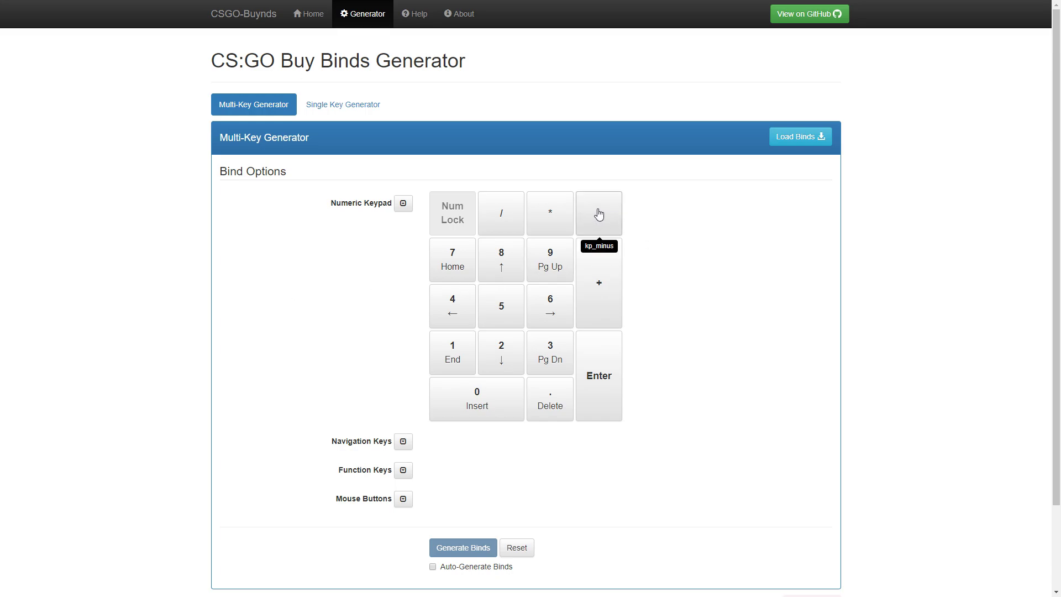
- Bind keypad 1 (End) to the P250 as a secondary weapon and save the bind
{"action": "left_click", "coordinate": [455, 359]}
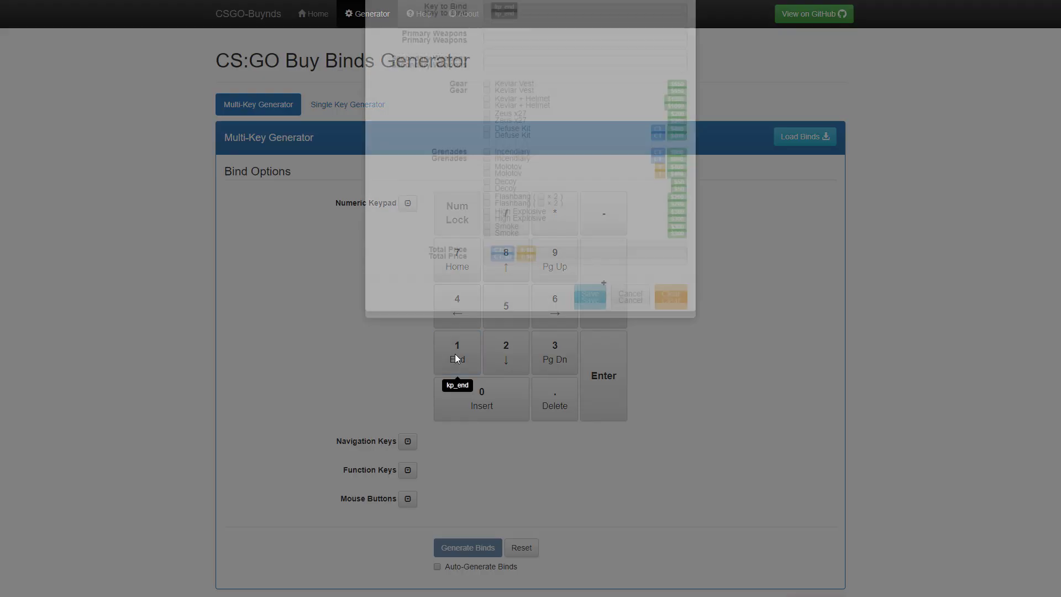
{"action": "left_click", "coordinate": [514, 122]}
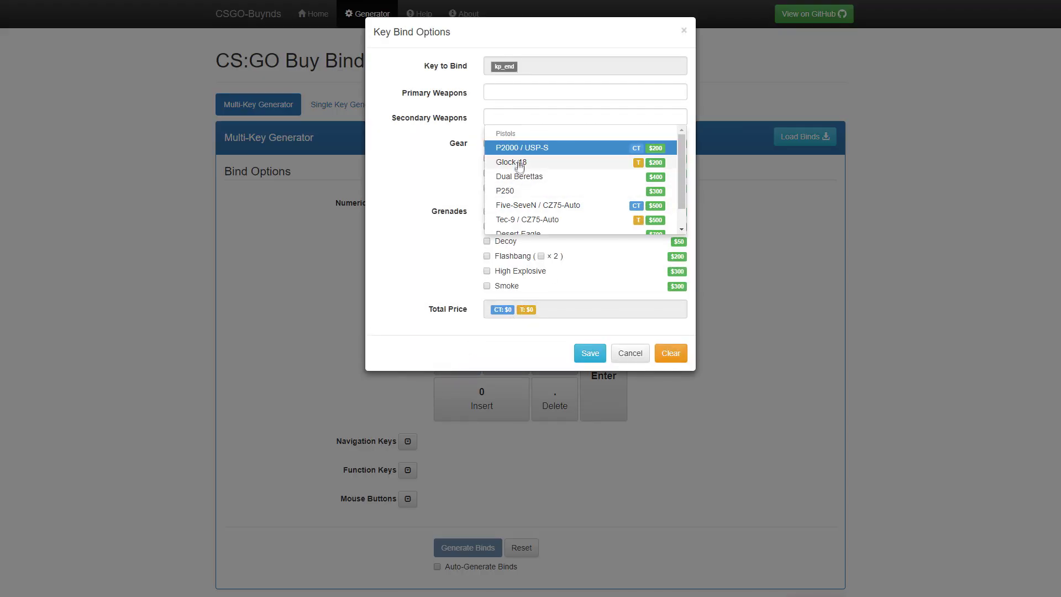
{"action": "left_click", "coordinate": [505, 193]}
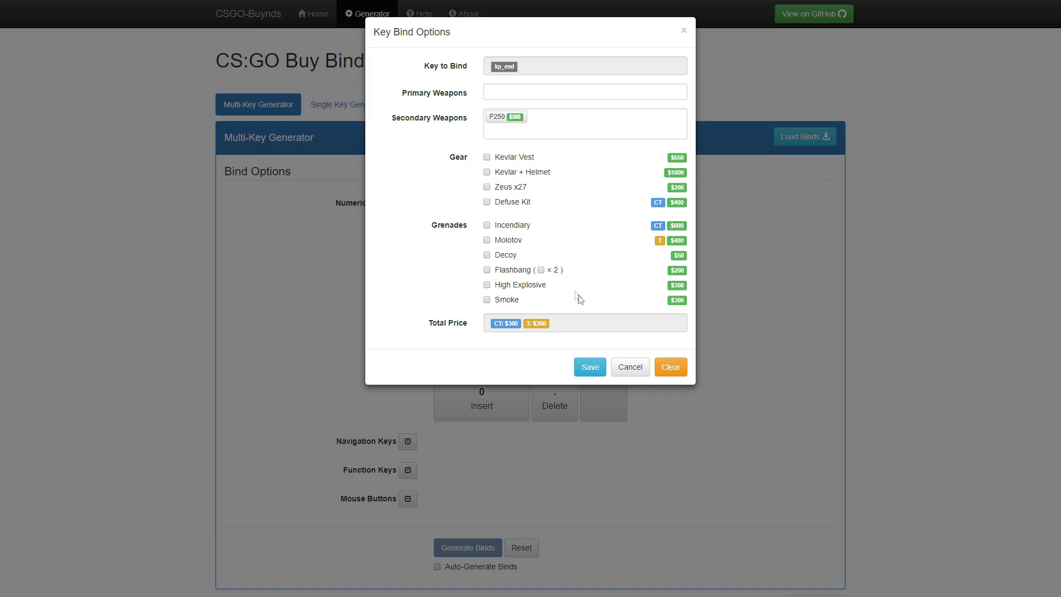
{"action": "left_click", "coordinate": [590, 367]}
- Bind keypad 2 (down arrow) to the Five-SeveN / CZ75-Auto and the Tec-9 / CZ75-Auto, and save the bind
{"action": "left_click", "coordinate": [518, 370]}
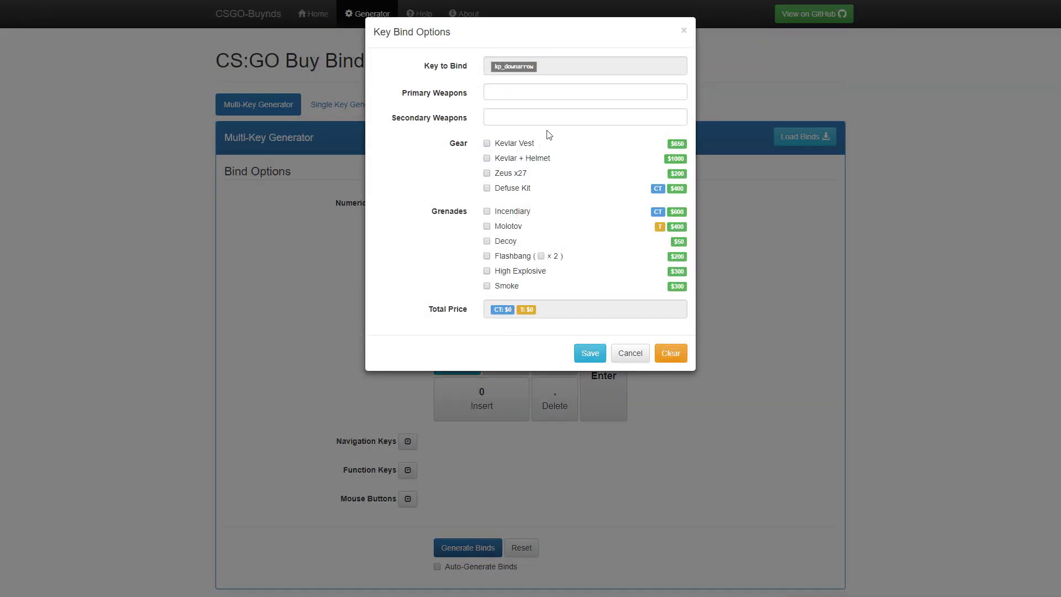
{"action": "left_click", "coordinate": [506, 115]}
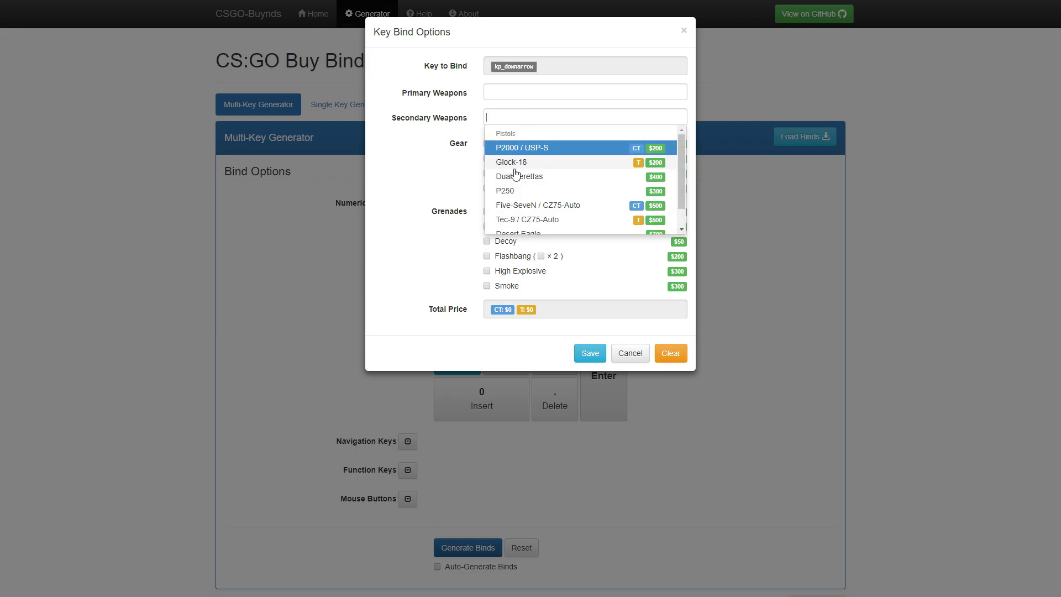
{"action": "left_click", "coordinate": [515, 208]}
{"action": "left_click", "coordinate": [523, 130]}
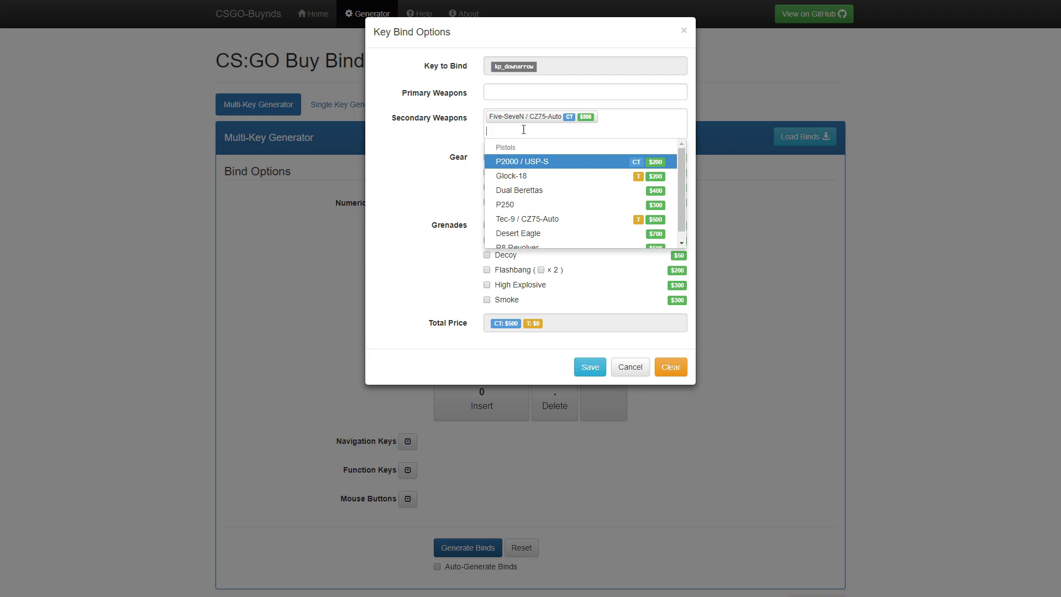
{"action": "left_click", "coordinate": [524, 224]}
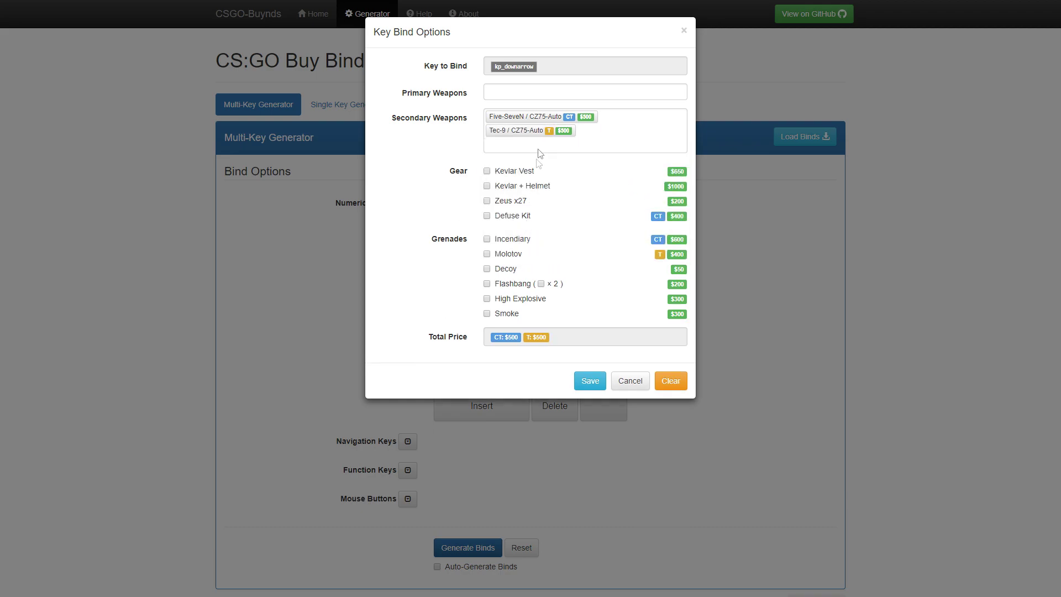
{"action": "mouse_move", "coordinate": [523, 118]}
{"action": "left_click", "coordinate": [590, 380]}
- Bind keypad 9 (Pg Up) to the AWP as a primary weapon and save the bind
{"action": "left_click", "coordinate": [551, 257]}
{"action": "left_click", "coordinate": [508, 93]}
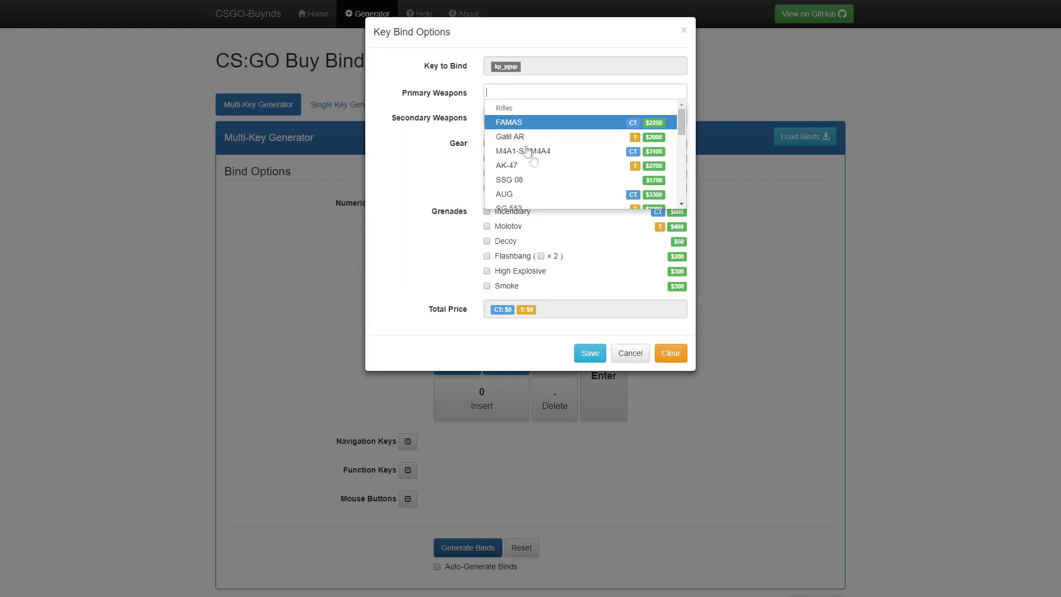
{"action": "scroll", "coordinate": [682, 128], "scroll_direction": "down", "scroll_amount": 1}
{"action": "scroll", "coordinate": [682, 127], "scroll_direction": "down", "scroll_amount": 2}
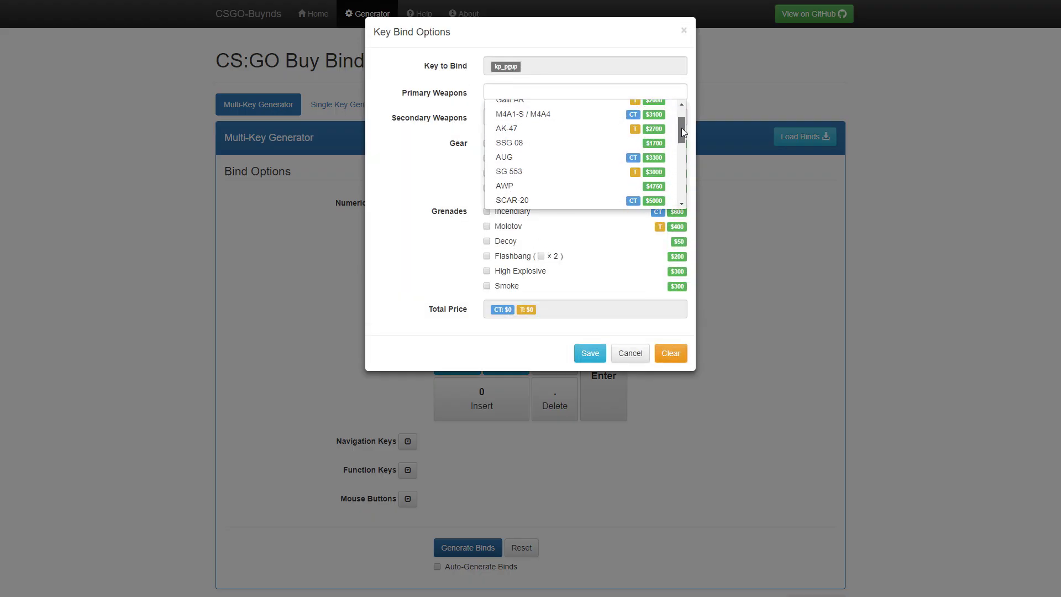
{"action": "left_click", "coordinate": [543, 183]}
{"action": "left_click", "coordinate": [587, 373]}
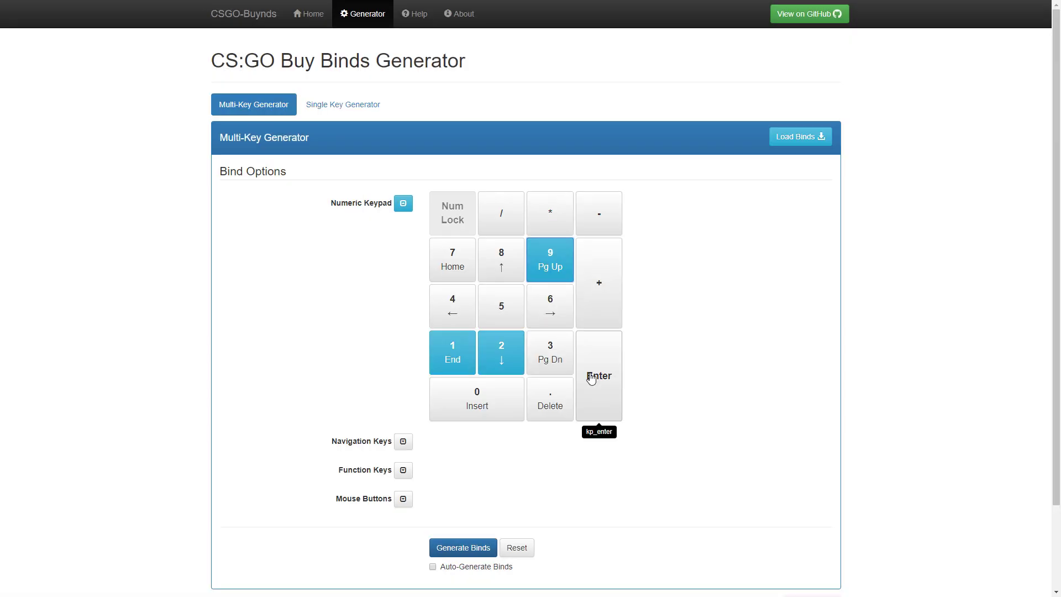
- Bind the keypad minus key to Kevlar Vest and Kevlar + Helmet, and save the bind
{"action": "left_click", "coordinate": [603, 210]}
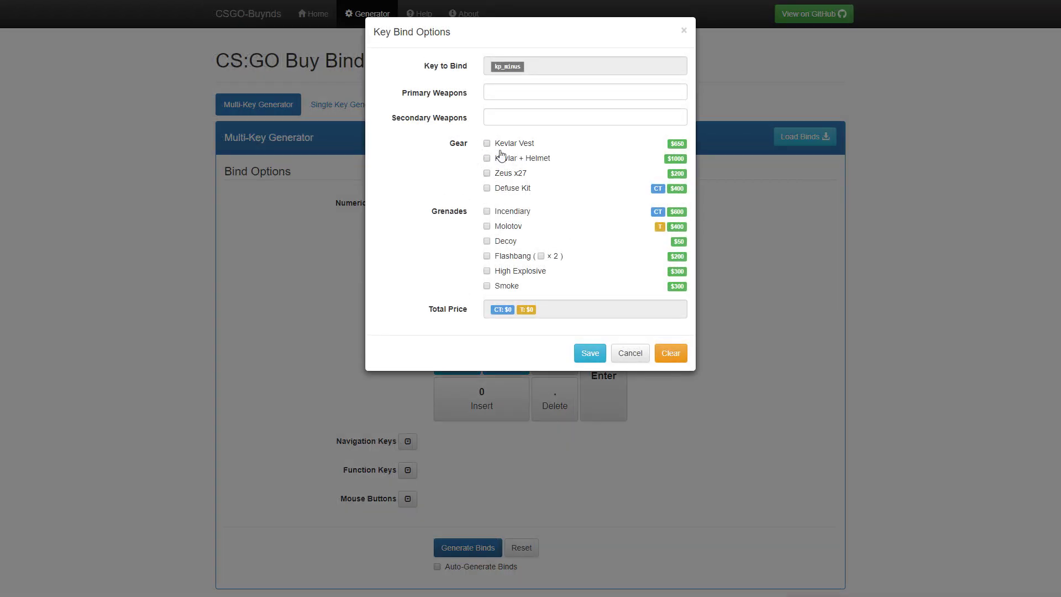
{"action": "left_click", "coordinate": [497, 146]}
{"action": "left_click", "coordinate": [514, 162]}
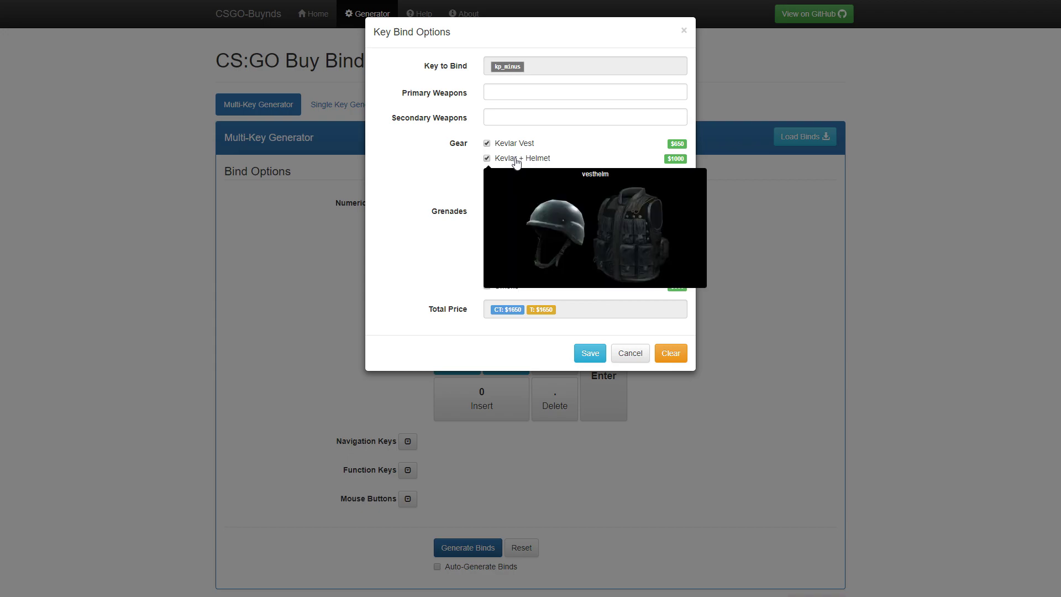
{"action": "left_click", "coordinate": [587, 357]}
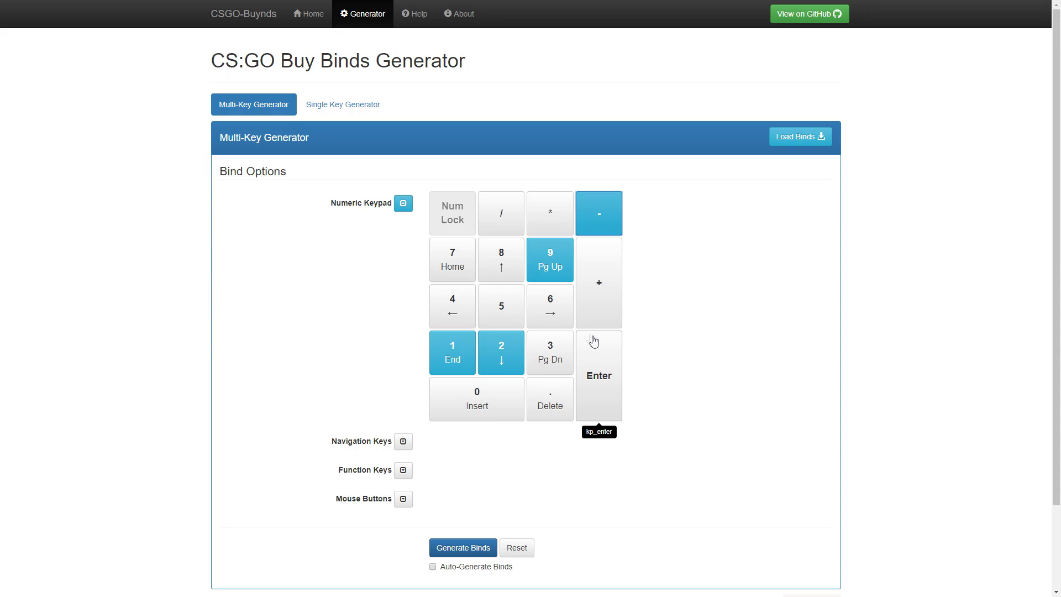
- Generate the buy binds for the configured keypad keys and bring the resulting bind text into view
{"action": "scroll", "coordinate": [663, 290], "scroll_direction": "down", "scroll_amount": 2}
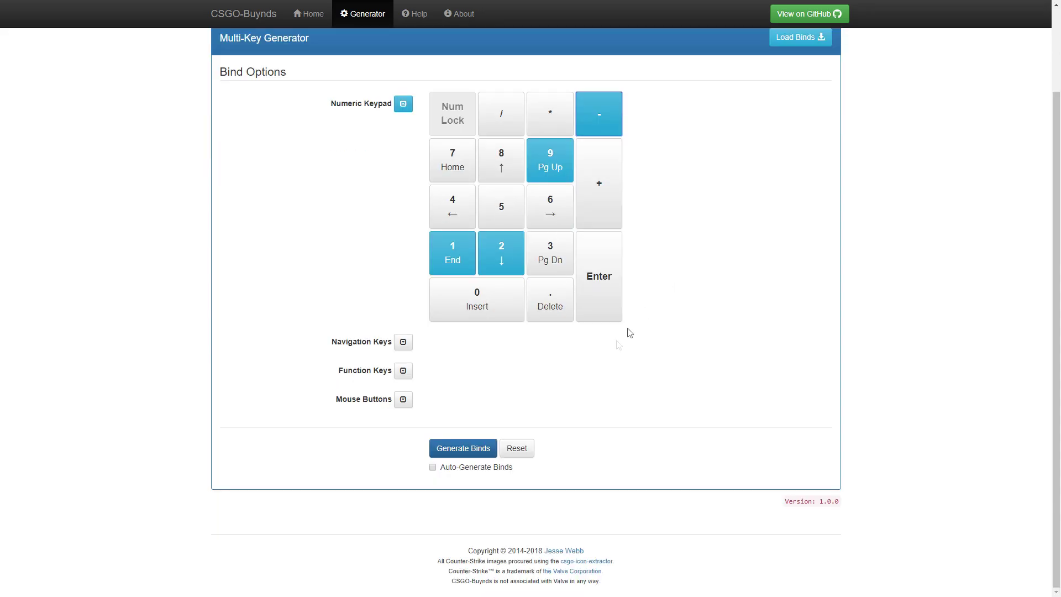
{"action": "left_click", "coordinate": [454, 453]}
{"action": "scroll", "coordinate": [455, 456], "scroll_direction": "down", "scroll_amount": 2}
- Examine the generated buy bind text, highlighting the kp_end line and the whole block of commands
{"action": "left_click_drag", "start_coordinate": [396, 468], "coordinate": [226, 422]}
{"action": "left_click", "coordinate": [445, 459]}
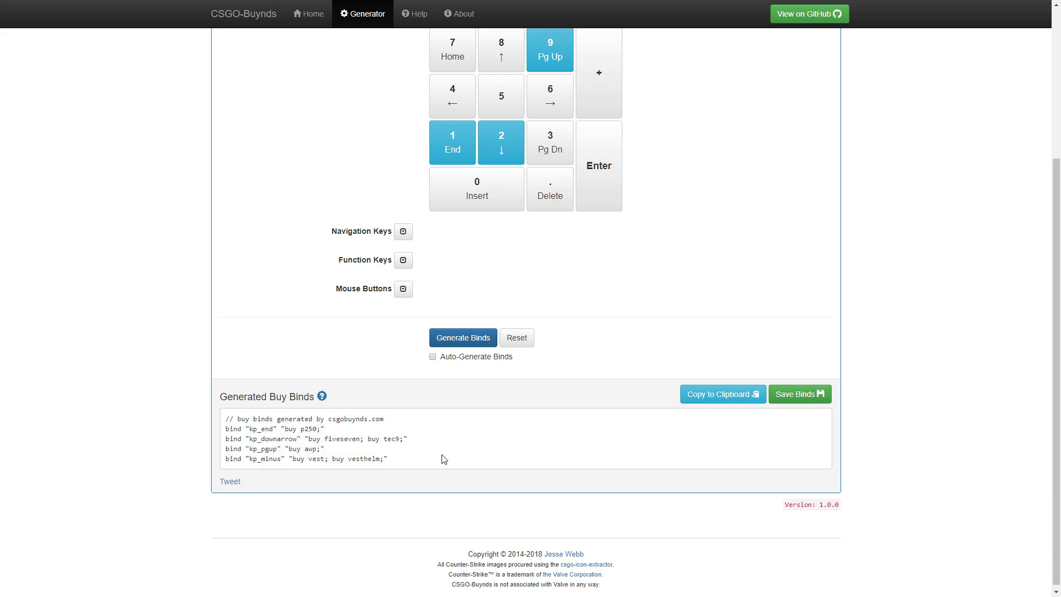
{"action": "left_click_drag", "start_coordinate": [331, 429], "coordinate": [217, 426]}
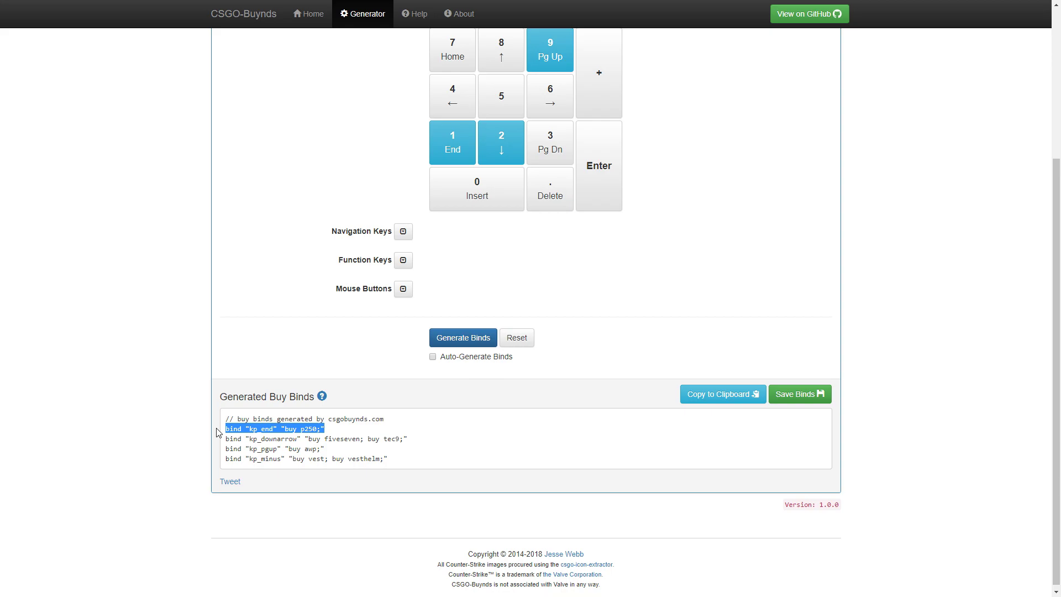
{"action": "left_click_drag", "start_coordinate": [395, 462], "coordinate": [223, 418]}
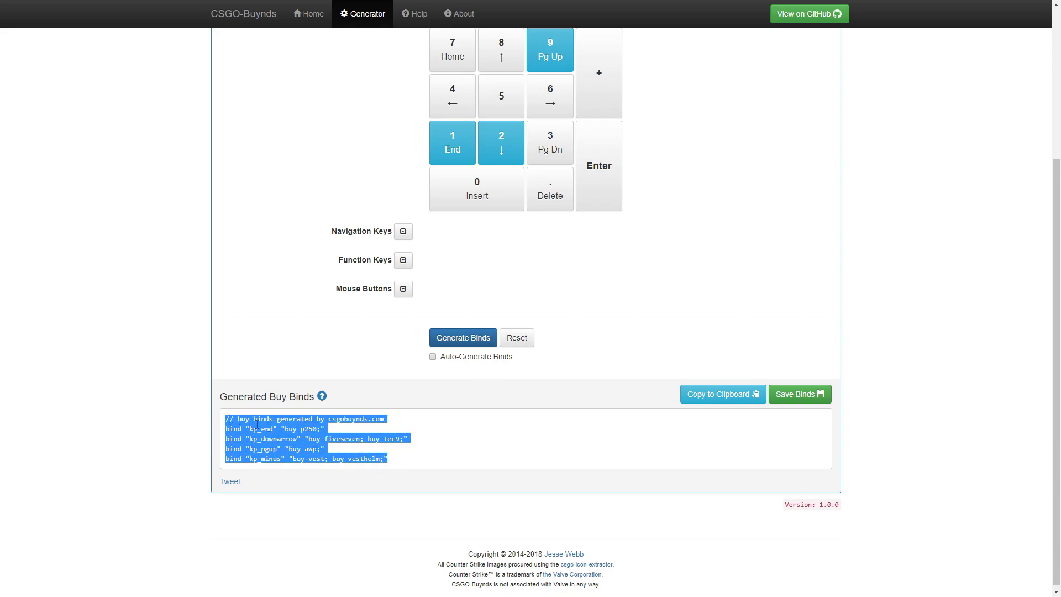
{"action": "left_click", "coordinate": [419, 464]}
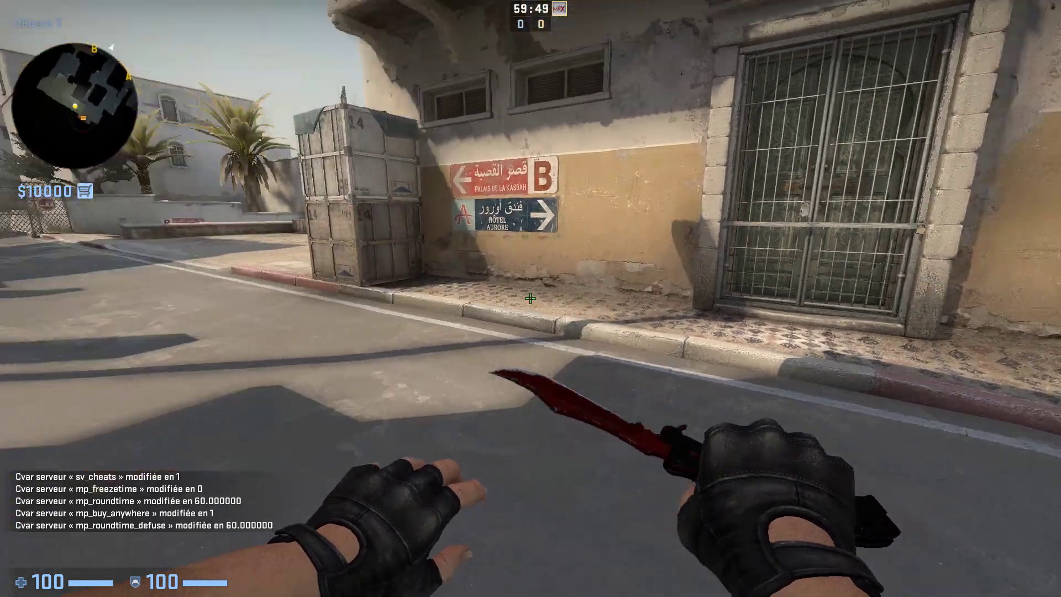
{"action": "key", "text": "2"}
{"action": "key", "text": "3"}
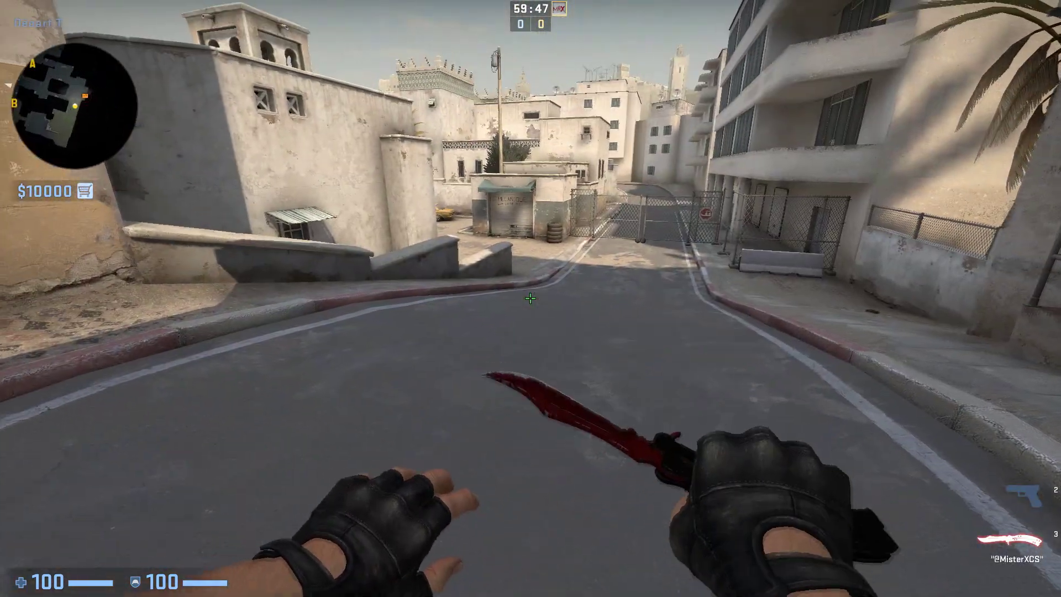
{"action": "key", "text": "a"}
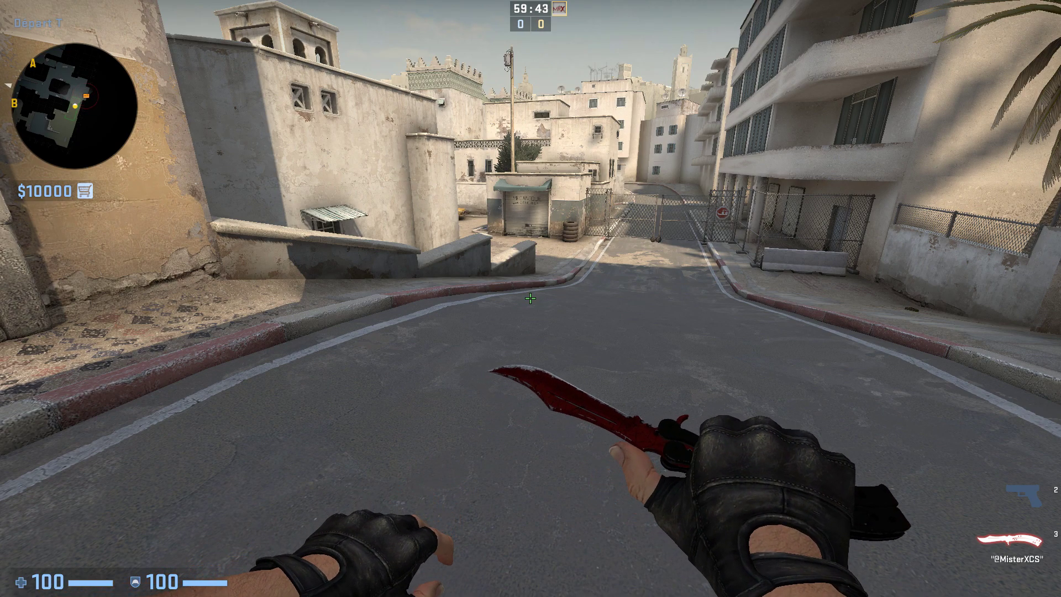
- In Counter-Strike: Global Offensive, drop the Glock-18 and test the pistol buy binds with the Desert Eagle, Tec-9 and P250
{"action": "key", "text": "2"}
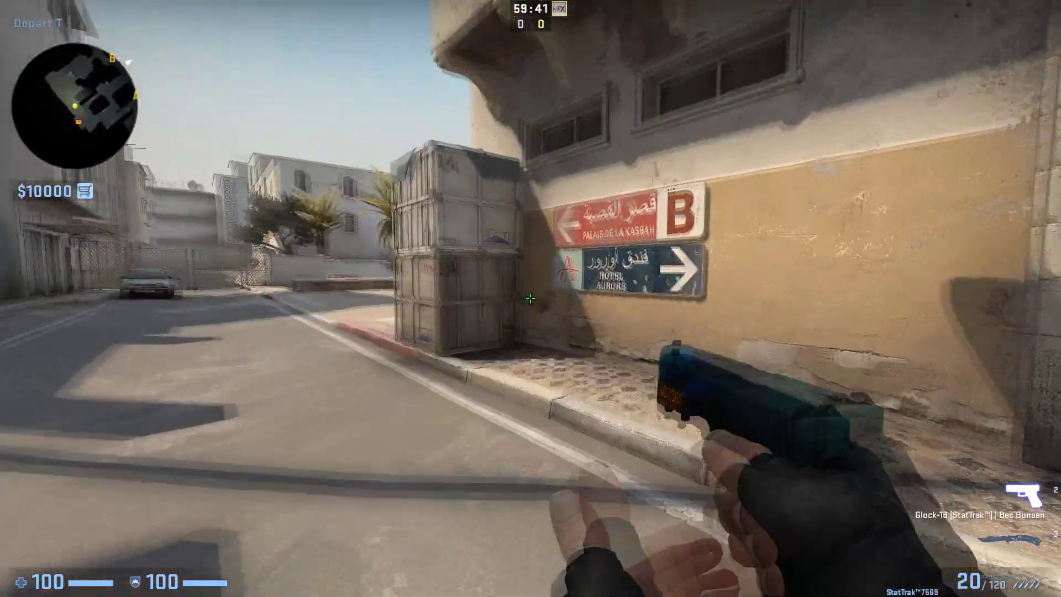
{"action": "key", "text": "g"}
{"action": "key", "text": "w"}
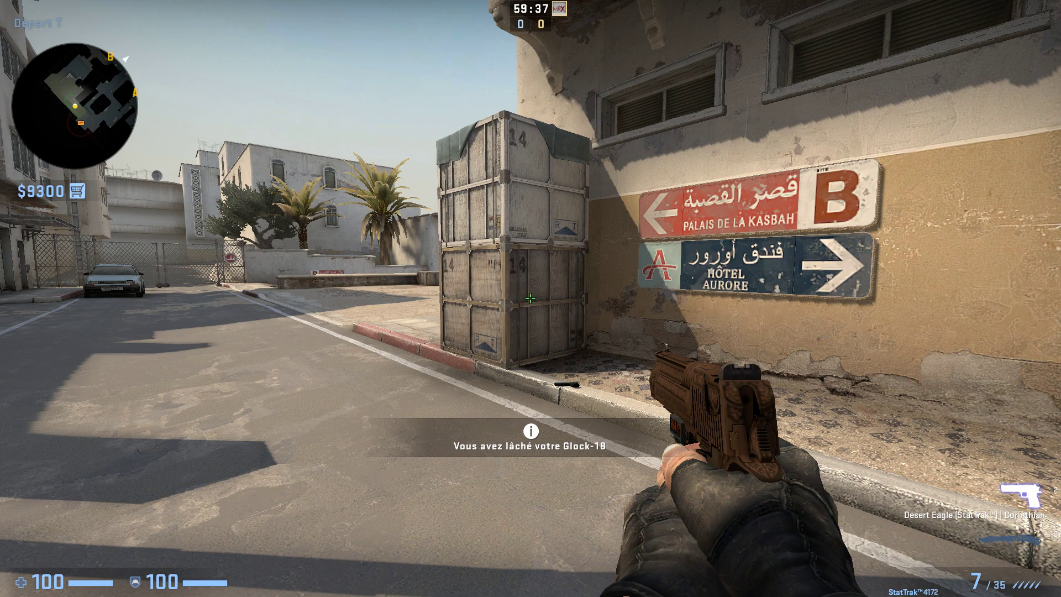
{"action": "key", "text": "F3"}
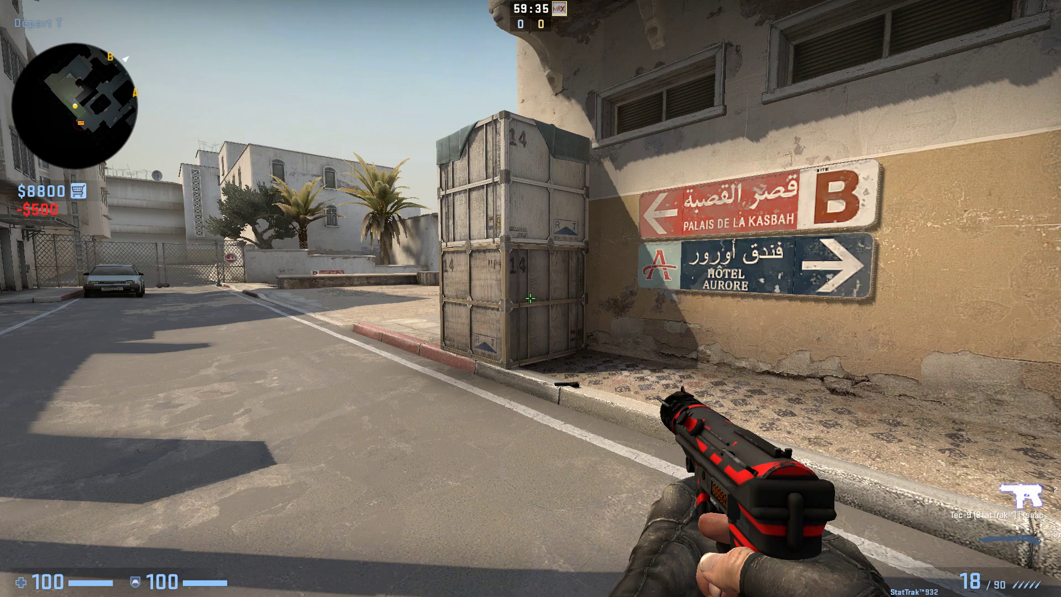
{"action": "key", "text": "F2"}
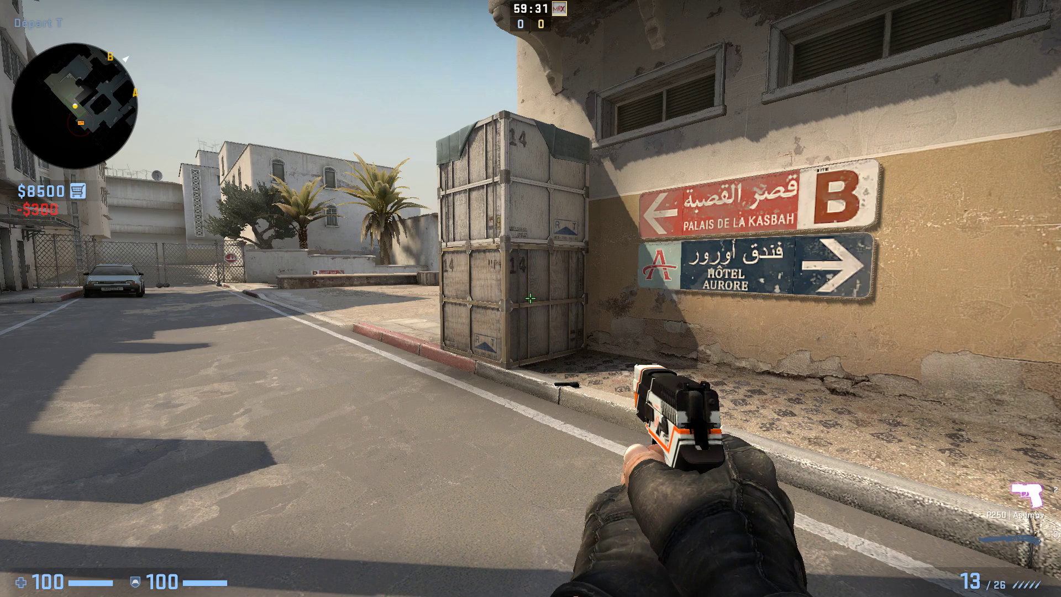
- Test the grenade and rifle buy binds by purchasing grenades and an AK-47
{"action": "key", "text": "F3"}
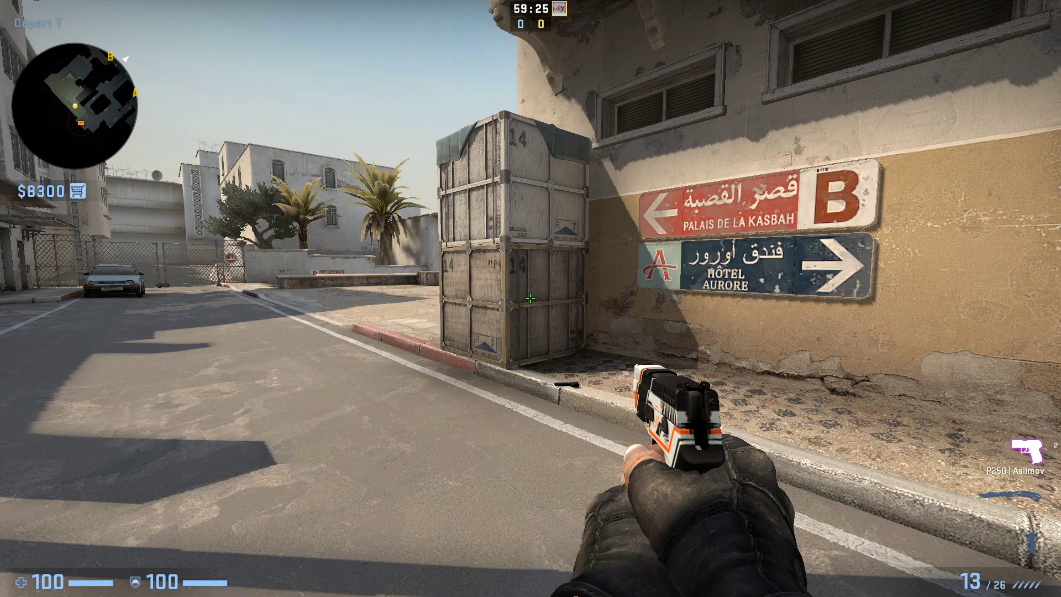
{"action": "key", "text": "3"}
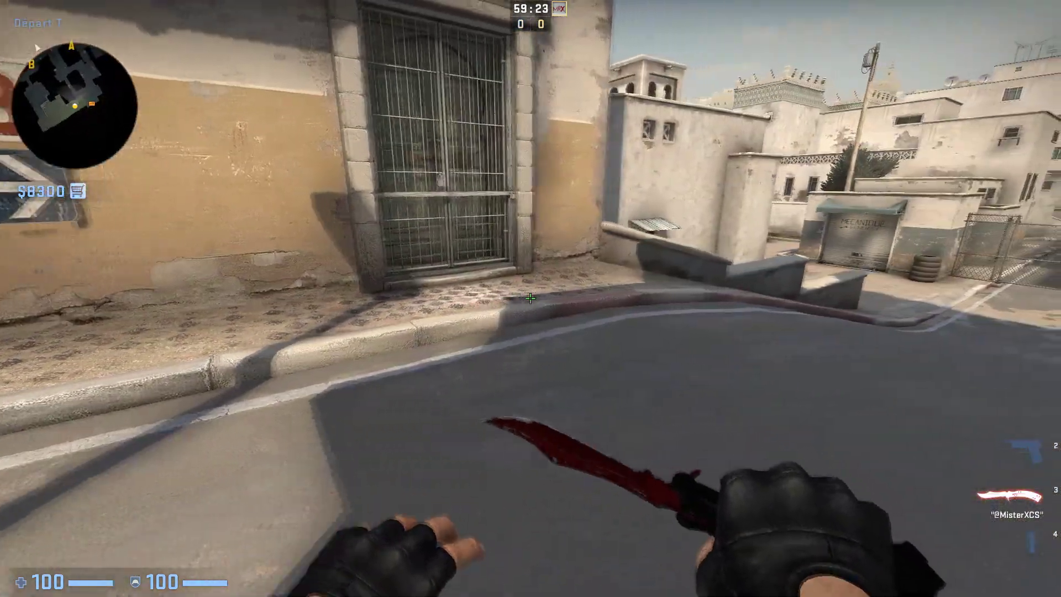
{"action": "key", "text": "w"}
{"action": "key", "text": "F1"}
{"action": "key", "text": "w"}
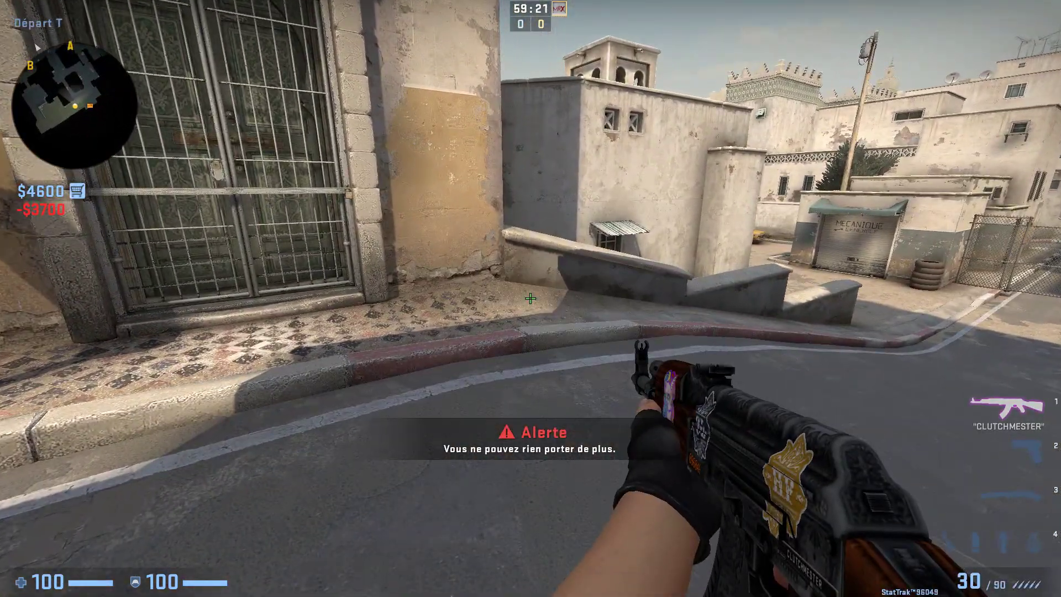
{"action": "key", "text": "3"}
{"action": "key", "text": "1"}
{"action": "key", "text": "2"}
{"action": "key", "text": "3"}
- Open the developer console
{"action": "key", "text": "grave"}
{"action": "type", "text": "exec strat"}
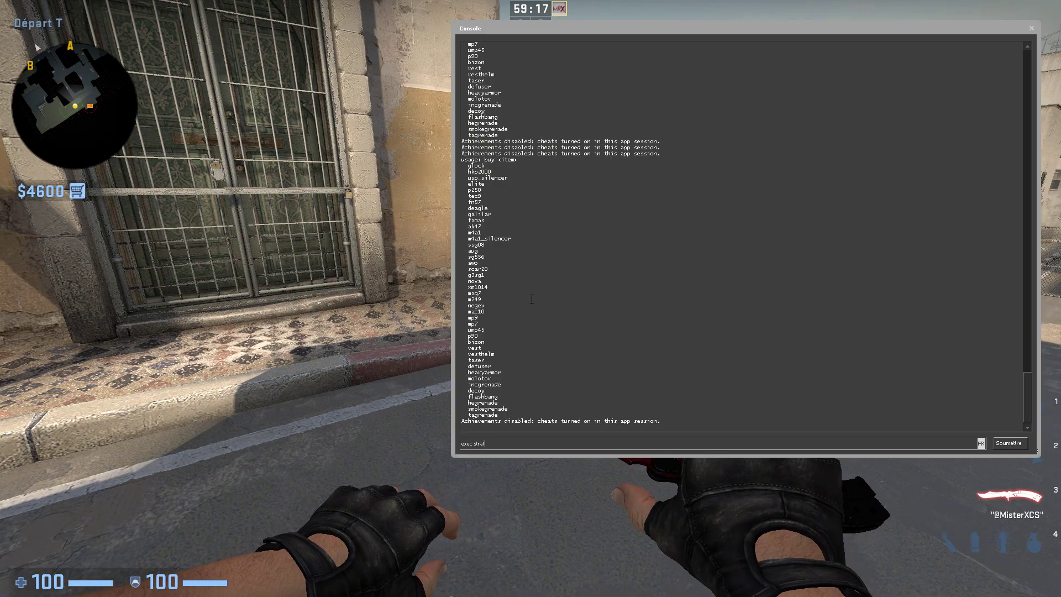
{"action": "type", "text": "mp"}
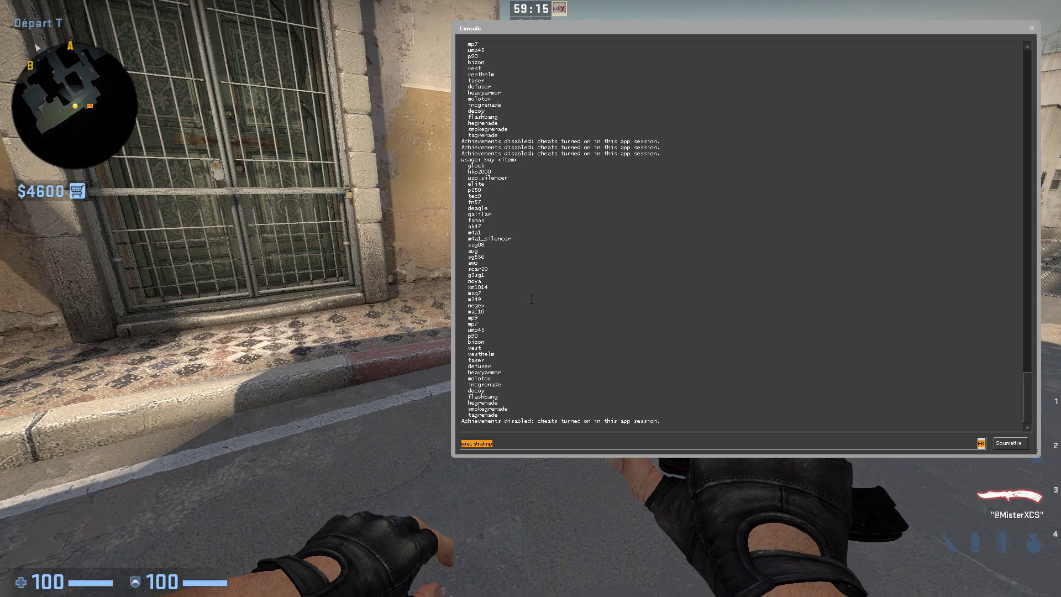
{"action": "key", "text": "BackSpace"}
{"action": "key", "text": "BackSpace"}
{"action": "key", "text": "BackSpace"}
{"action": "key", "text": "BackSpace"}
{"action": "key", "text": "BackSpace"}
{"action": "key", "text": "BackSpace"}
{"action": "key", "text": "BackSpace"}
{"action": "key", "text": "BackSpace"}
{"action": "key", "text": "BackSpace"}
{"action": "key", "text": "BackSpace"}
{"action": "key", "text": "BackSpace"}
{"action": "key", "text": "BackSpace"}
- Restart the match after one second with the console command mp_restartgame 1
{"action": "type", "text": "mp_restarth"}
{"action": "key", "text": "BackSpace"}
{"action": "type", "text": "game 1"}
{"action": "key", "text": "Return"}
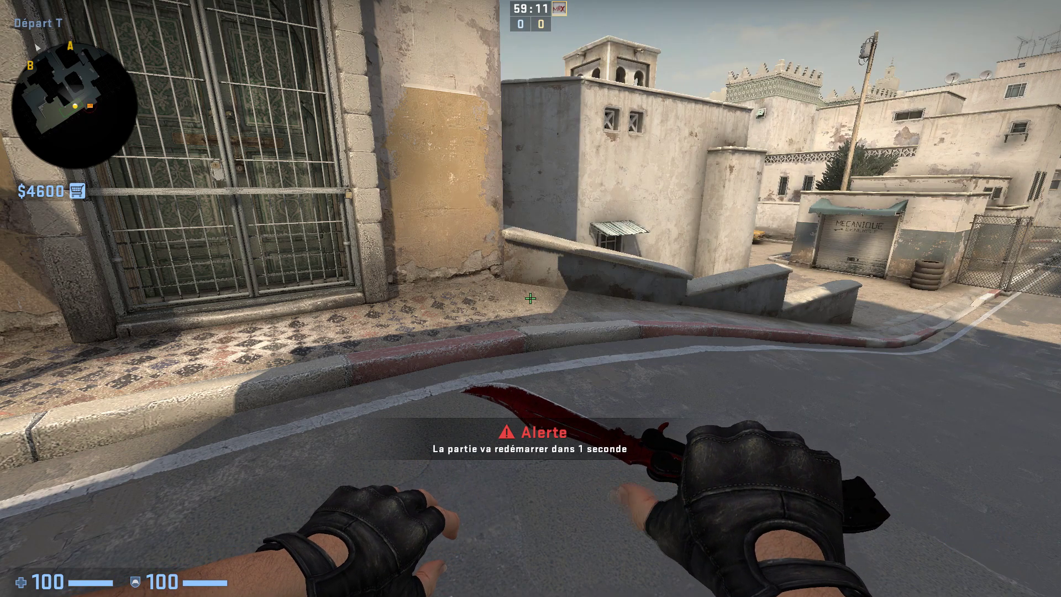
- Buy the AK-47 and grenades with the buy binds in the restarted match, and inspect the rifle
{"action": "key", "text": "F3"}
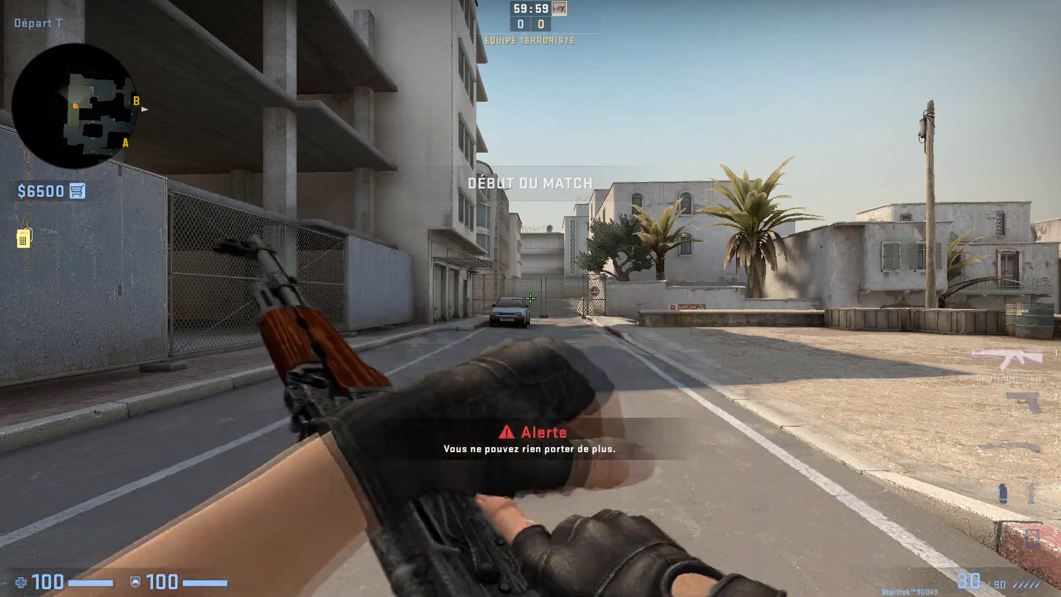
{"action": "key", "text": "3"}
{"action": "key", "text": "w"}
{"action": "key", "text": "1"}
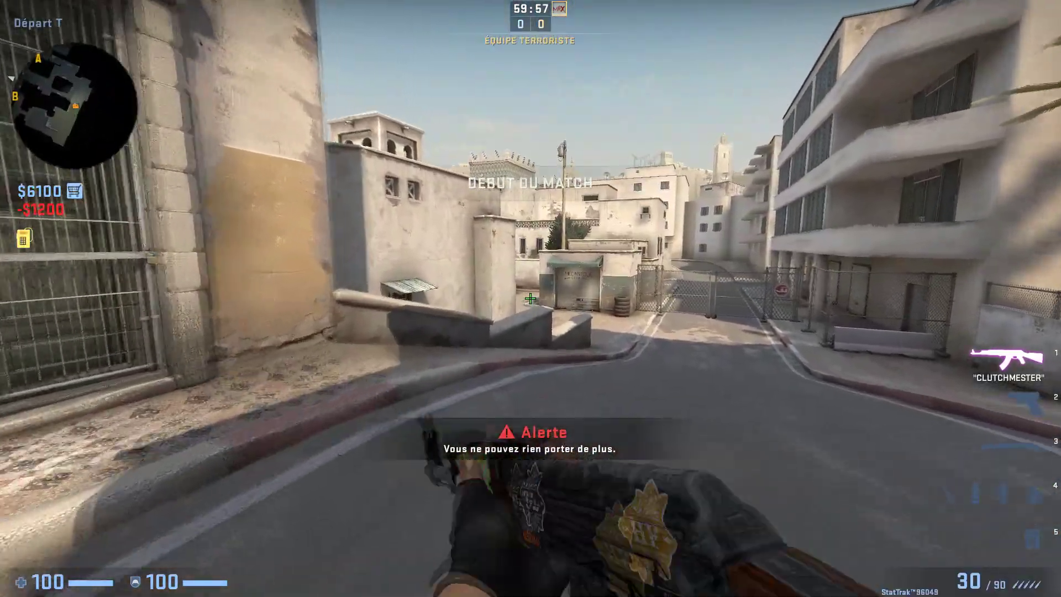
{"action": "key", "text": "f"}
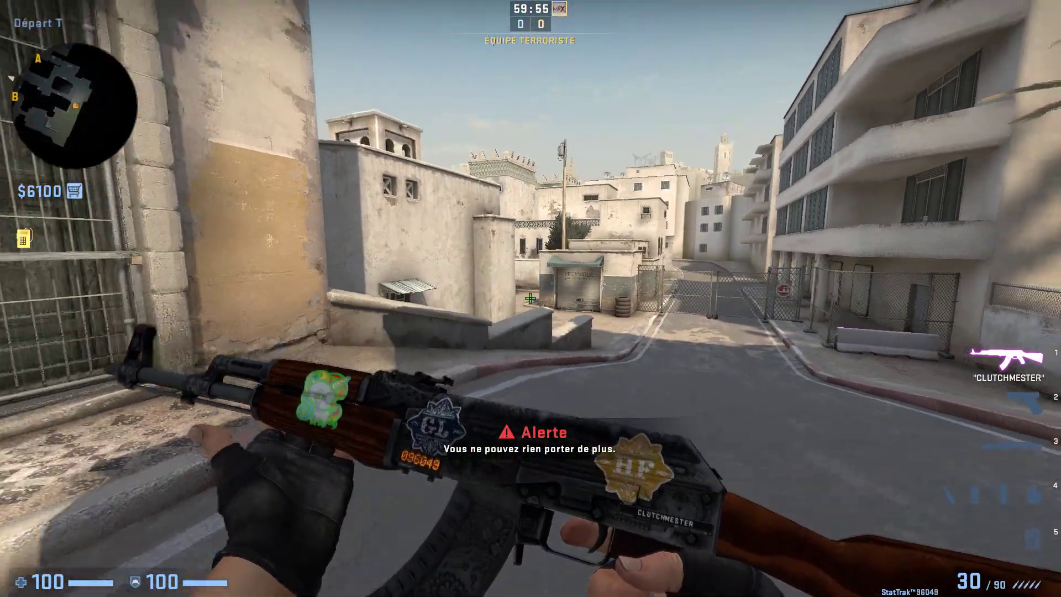
- Buy the AWP with its buy bind, and switch between the primary weapon and the knife
{"action": "key", "text": "s"}
{"action": "key", "text": "w"}
{"action": "key", "text": "F4"}
{"action": "key", "text": "3"}
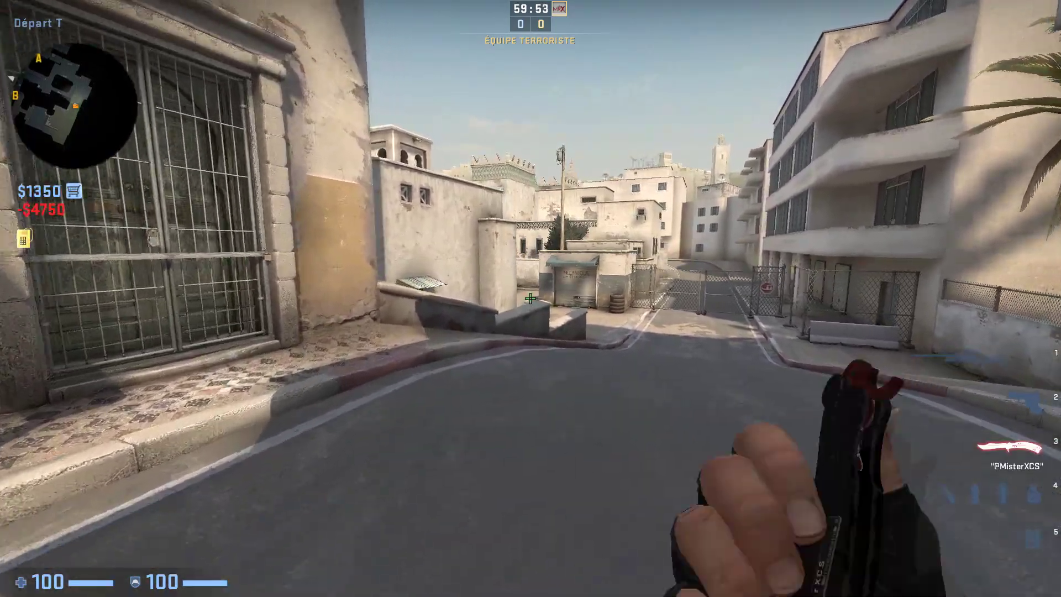
{"action": "key", "text": "1"}
{"action": "key", "text": "3"}
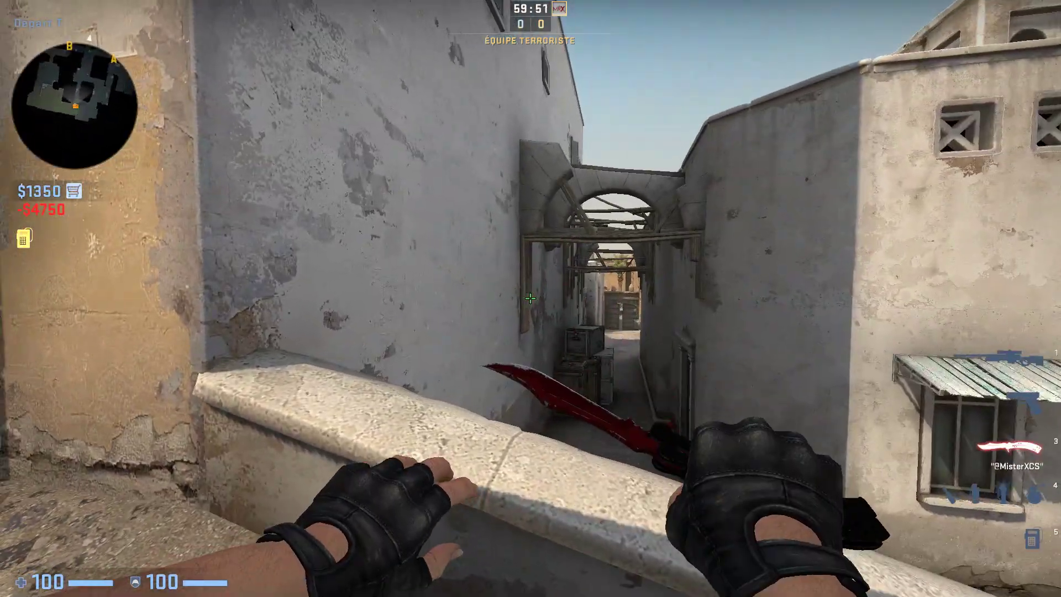
- Drop the AWP, retrieve the AK-47 from the ground and inspect it
{"action": "key", "text": "1"}
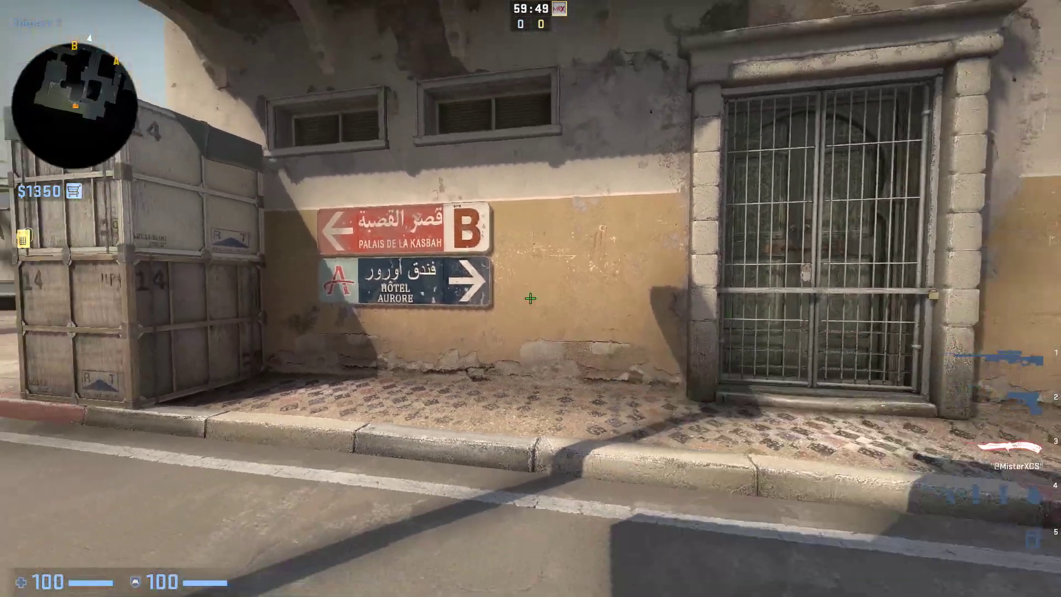
{"action": "key", "text": "s"}
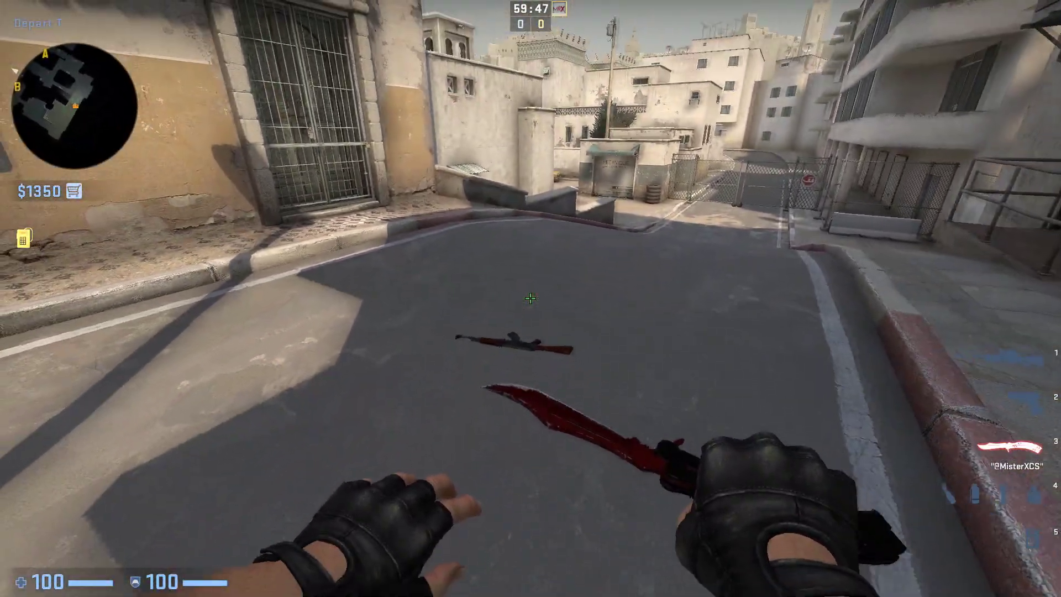
{"action": "key", "text": "1"}
{"action": "key", "text": "g"}
{"action": "key", "text": "w"}
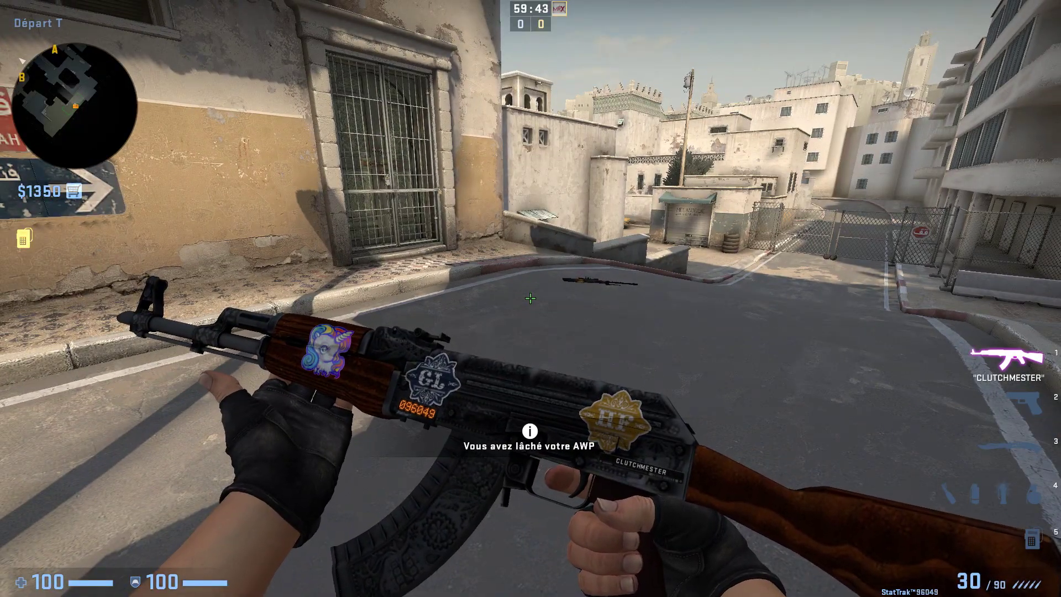
{"action": "key", "text": "f"}
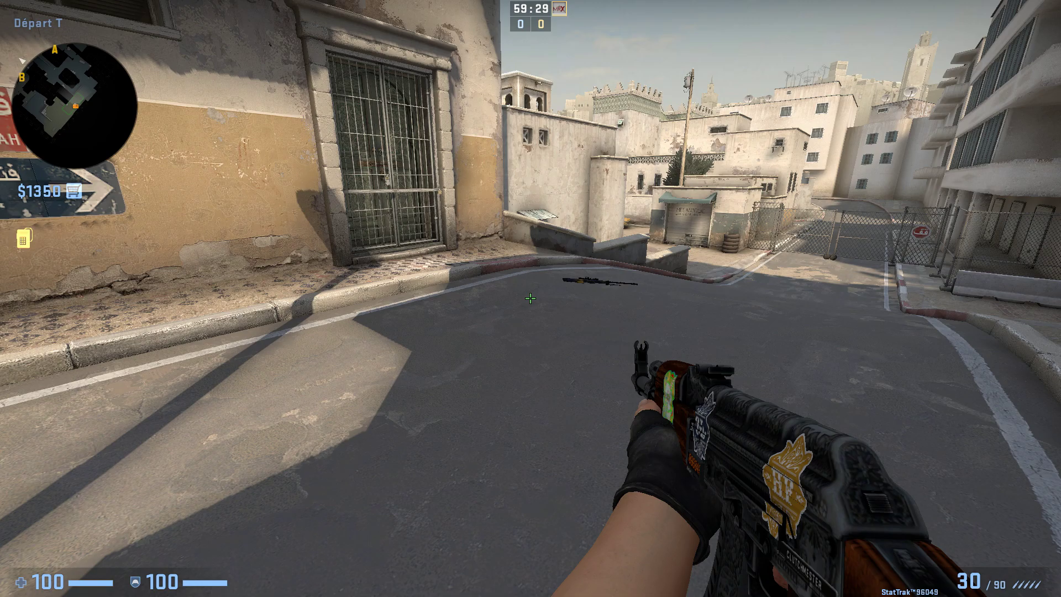
- Restart the match after one second by rerunning the console command mp_restartgame 1
{"action": "key", "text": "grave"}
{"action": "key", "text": "Up"}
{"action": "key", "text": "Return"}
{"action": "key", "text": "grave"}
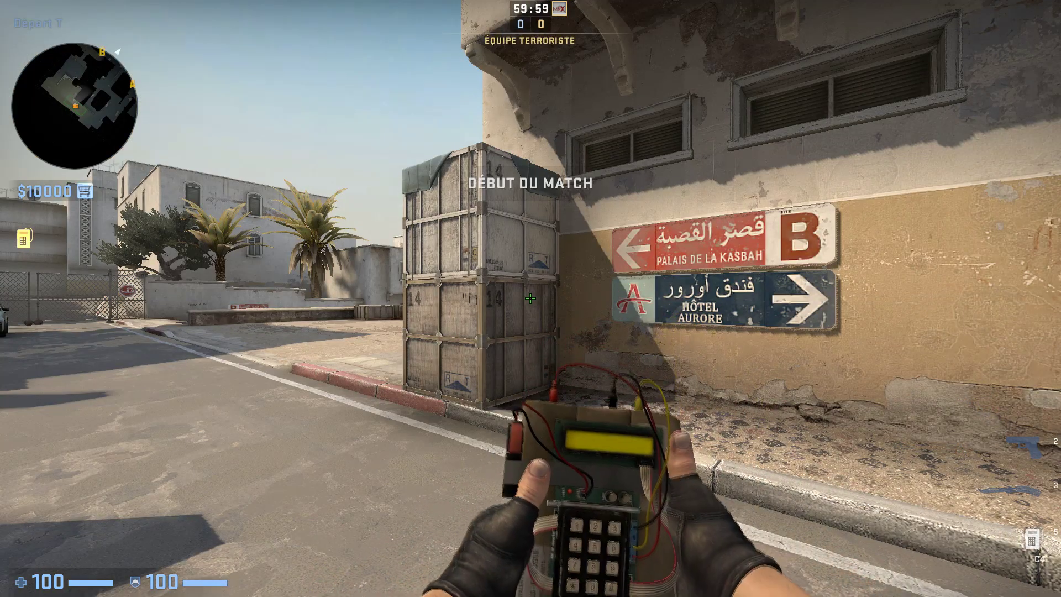
- Buy the AK-47, Galil AR, MP5-SD and MAC-10 with their buy binds, dropping each weapon after its purchase
{"action": "key", "text": "F3"}
{"action": "key", "text": "g"}
{"action": "key", "text": "F4"}
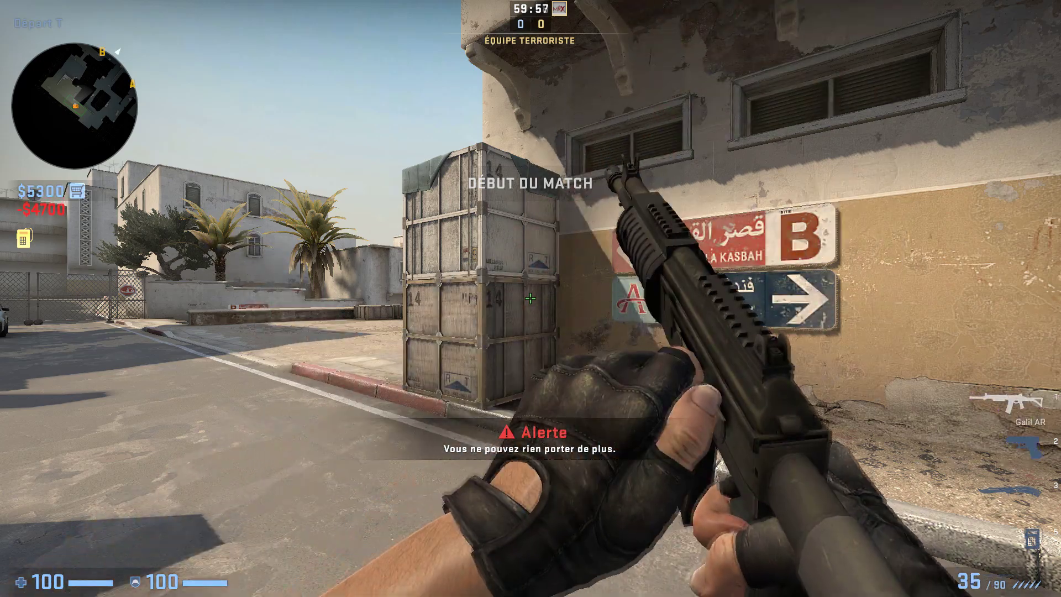
{"action": "key", "text": "g"}
{"action": "key", "text": "F5"}
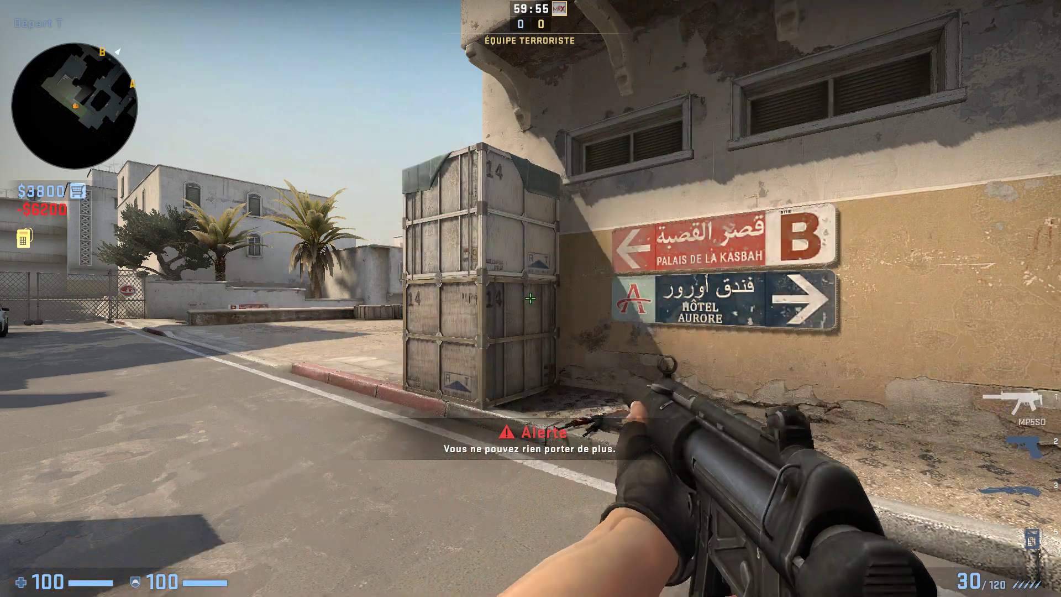
{"action": "key", "text": "g"}
{"action": "key", "text": "F6"}
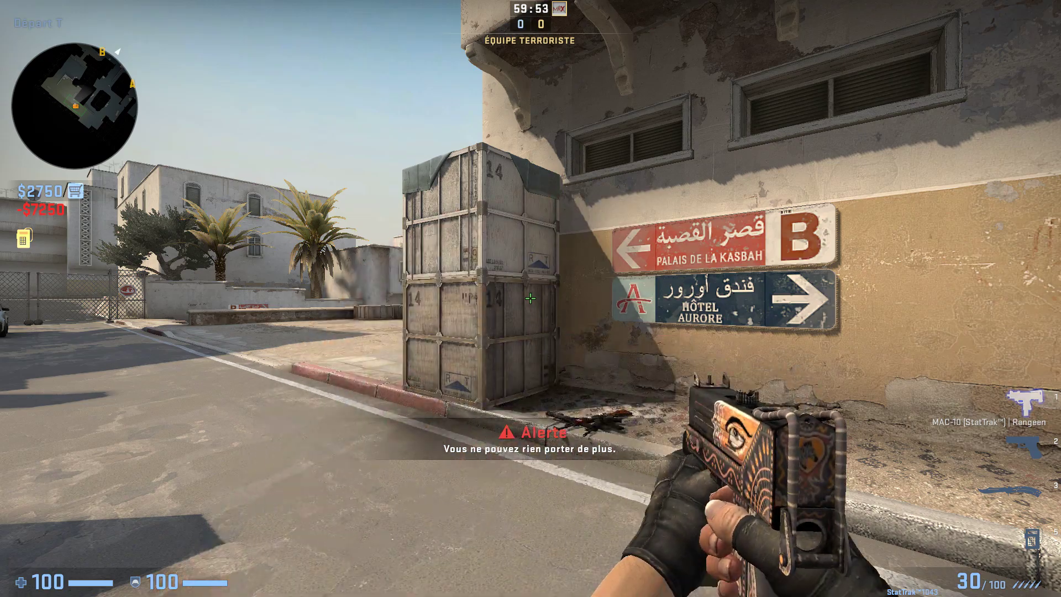
{"action": "key", "text": "g"}
- Buy pistols including the P250 with their buy binds, drop the P250 and try the following buy bind
{"action": "key", "text": "F7"}
{"action": "key", "text": "F8"}
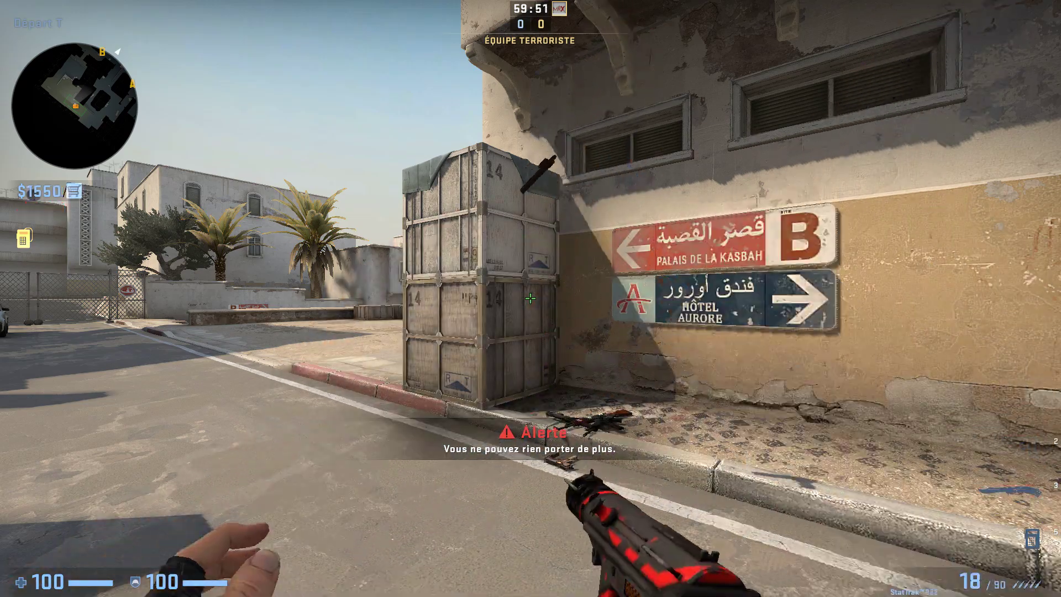
{"action": "key", "text": "F9"}
{"action": "key", "text": "g"}
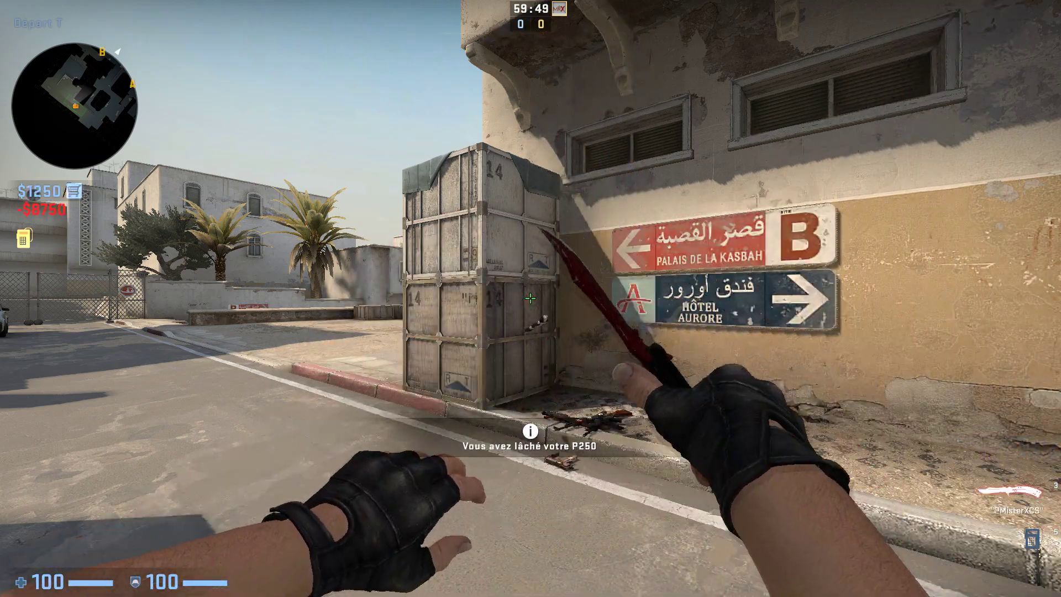
{"action": "key", "text": "F10"}
- Restart the match with mp_restartgame 1, and buy and drop the AWP and the G3SG1 with their buy binds
{"action": "key", "text": "grave"}
{"action": "key", "text": "Up"}
{"action": "key", "text": "Return"}
{"action": "key", "text": "grave"}
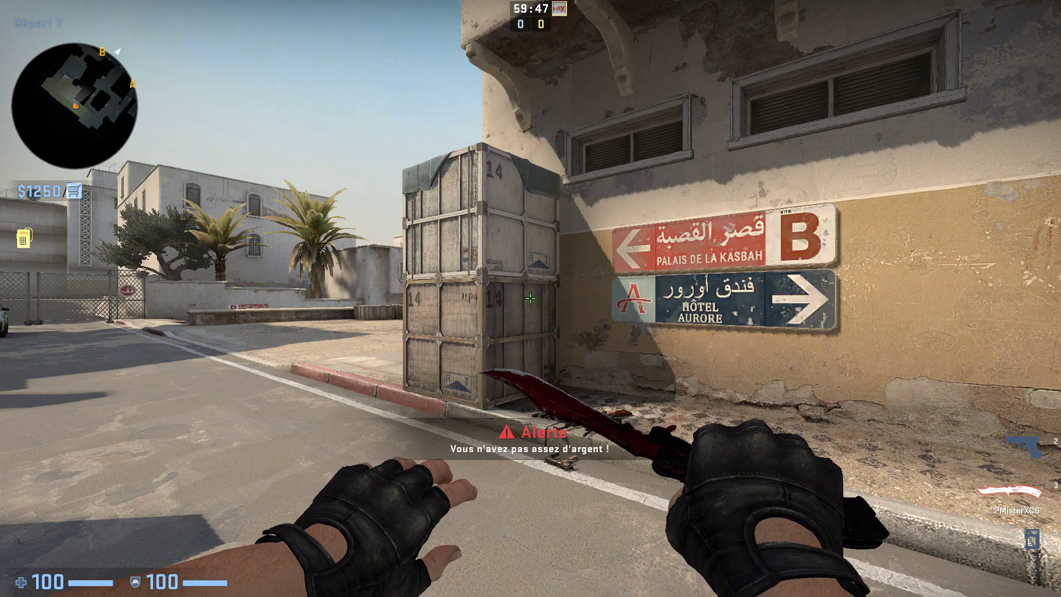
{"action": "key", "text": "F10"}
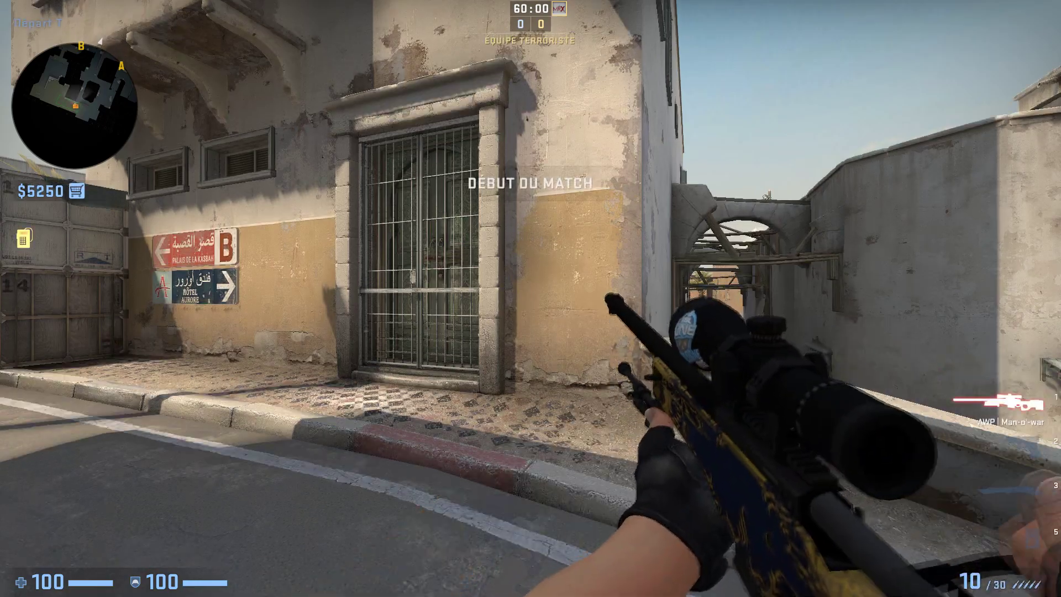
{"action": "key", "text": "F11"}
{"action": "key", "text": "g"}
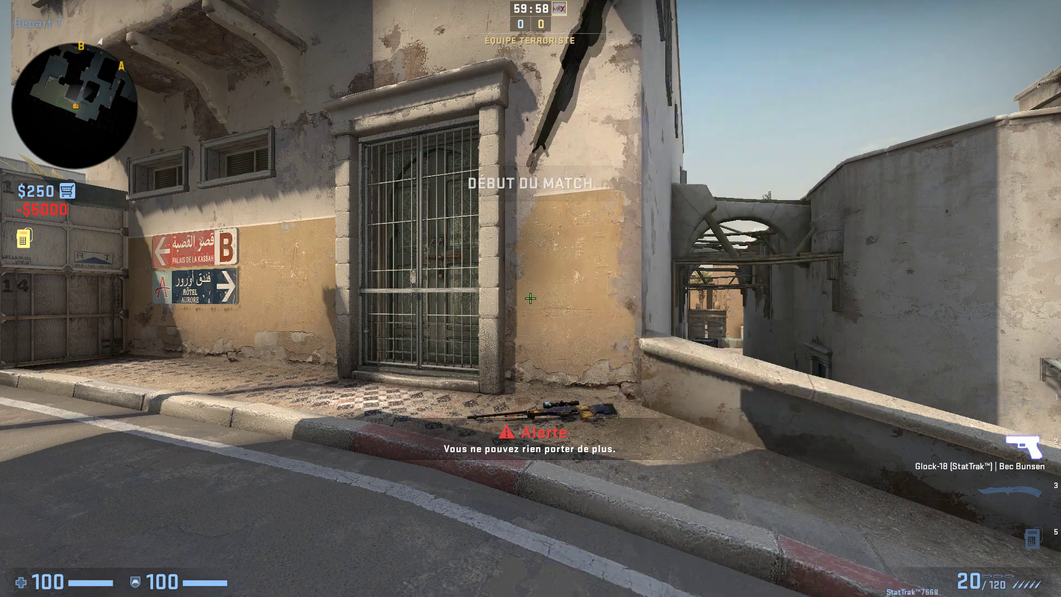
- Restart the match with mp_restartgame 1, buy the SSG 08 with its buy bind and switch to the knife
{"action": "key", "text": "grave"}
{"action": "key", "text": "Up"}
{"action": "key", "text": "Return"}
{"action": "key", "text": "grave"}
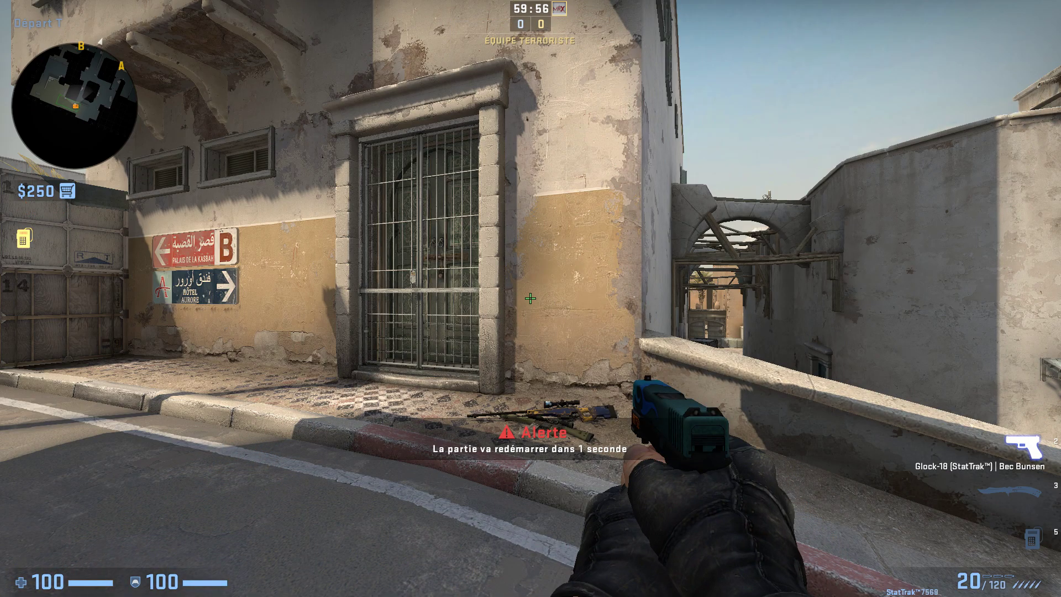
{"action": "key", "text": "F8"}
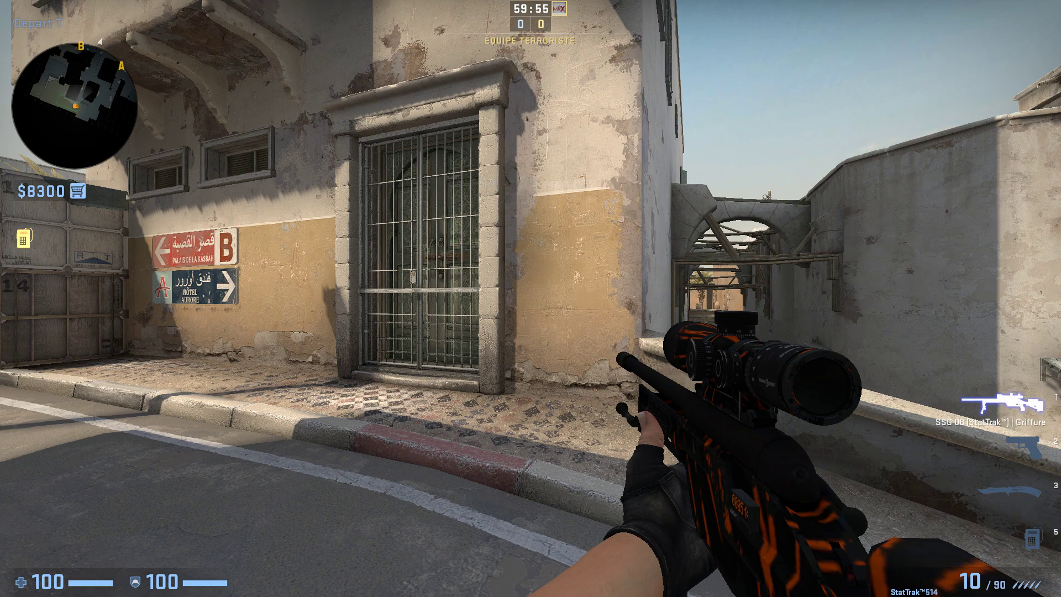
{"action": "right_click", "coordinate": [531, 298]}
{"action": "key", "text": "3"}
- Browse the heavy weapon, SMG and rifle categories of the buy menu
{"action": "key", "text": "b"}
{"action": "left_click", "coordinate": [423, 221]}
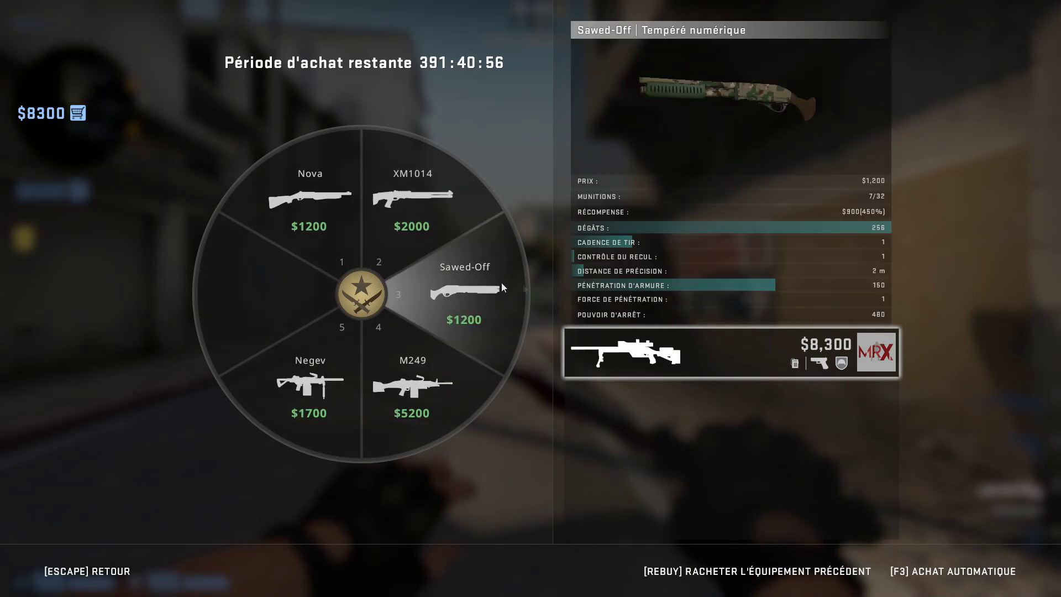
{"action": "key", "text": "Escape"}
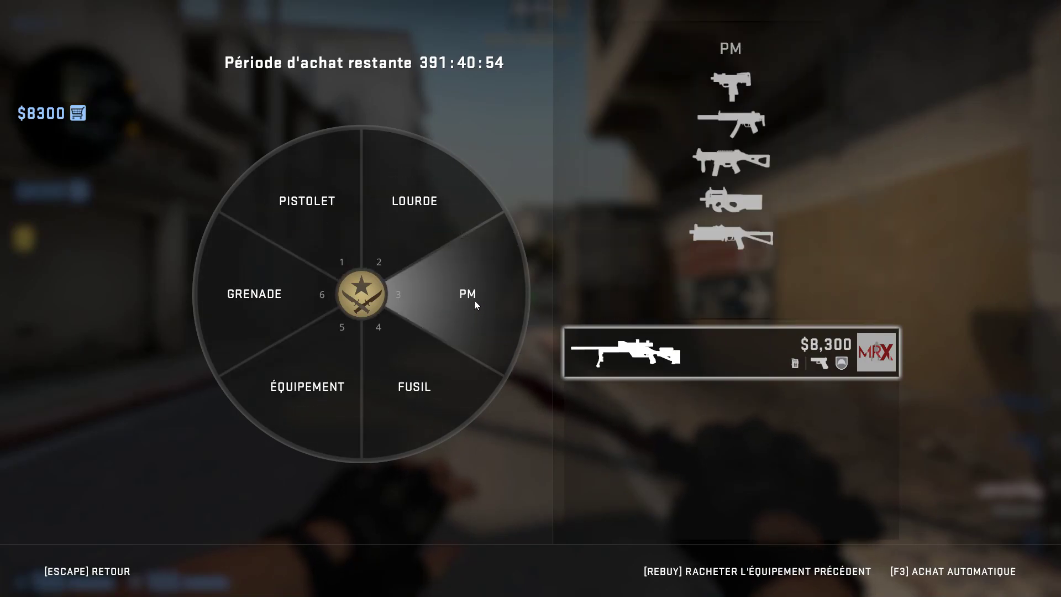
{"action": "left_click", "coordinate": [453, 300]}
{"action": "key", "text": "Escape"}
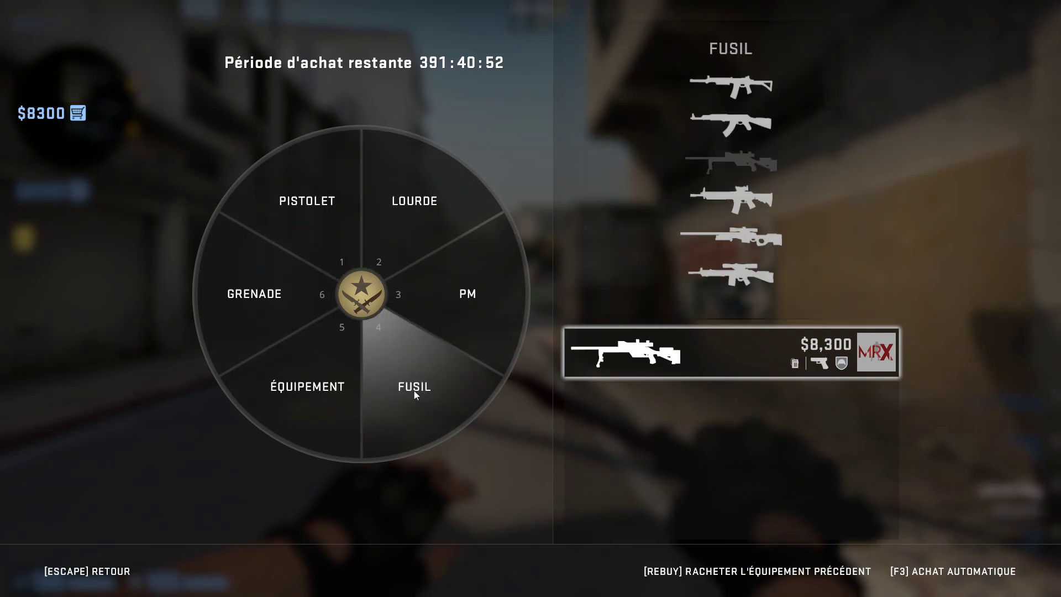
{"action": "left_click", "coordinate": [416, 395]}
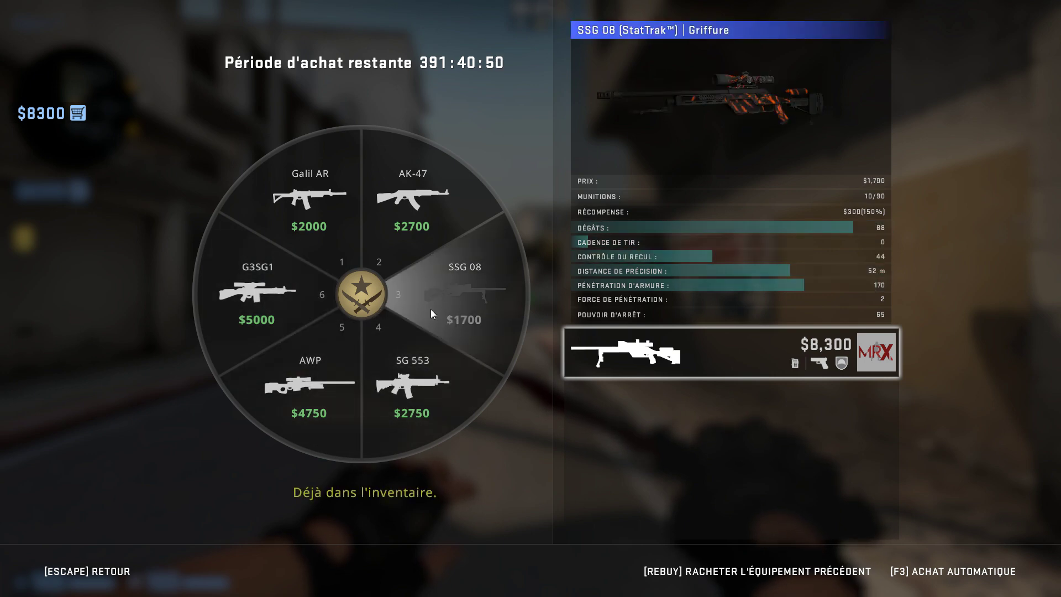
{"action": "key", "text": "Escape"}
- Buy the SG 553 from the rifle category of the buy menu, drop it and take the SSG 08 back in hand
{"action": "left_click", "coordinate": [417, 387]}
{"action": "left_click", "coordinate": [417, 387]}
{"action": "key", "text": "g"}
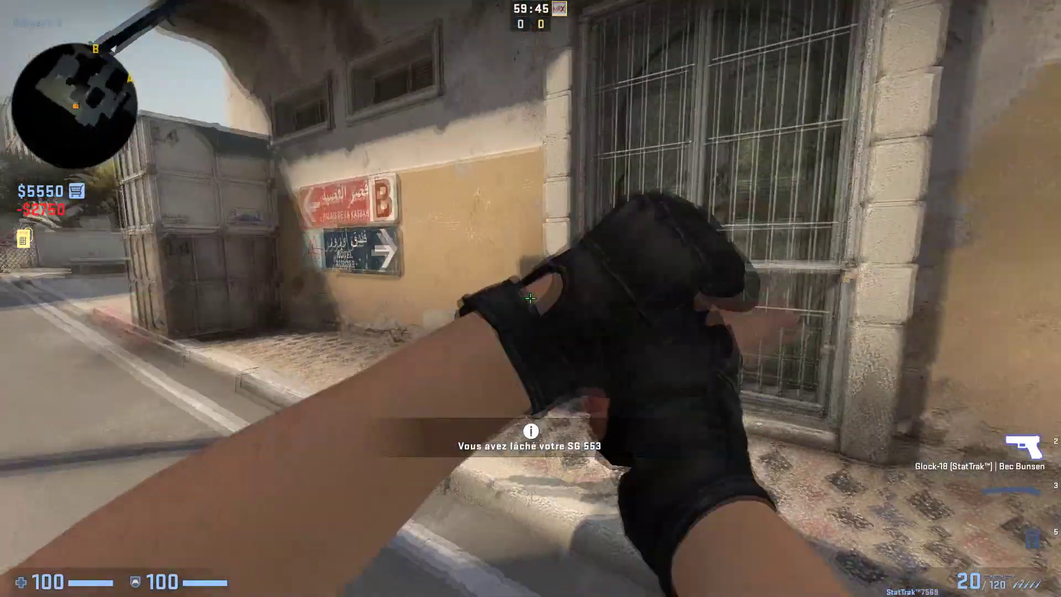
{"action": "key", "text": "3"}
{"action": "key", "text": "1"}
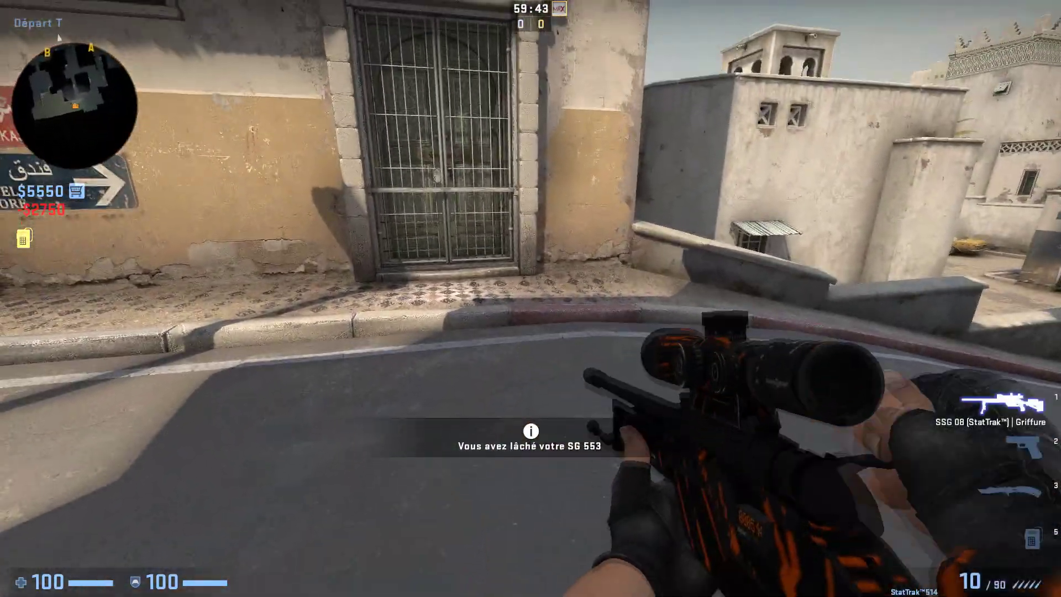
- Buy the AK-47 and grenades with the buy bind and hold the smoke grenade
{"action": "key", "text": "F3"}
{"action": "key", "text": "3"}
{"action": "key", "text": "4"}
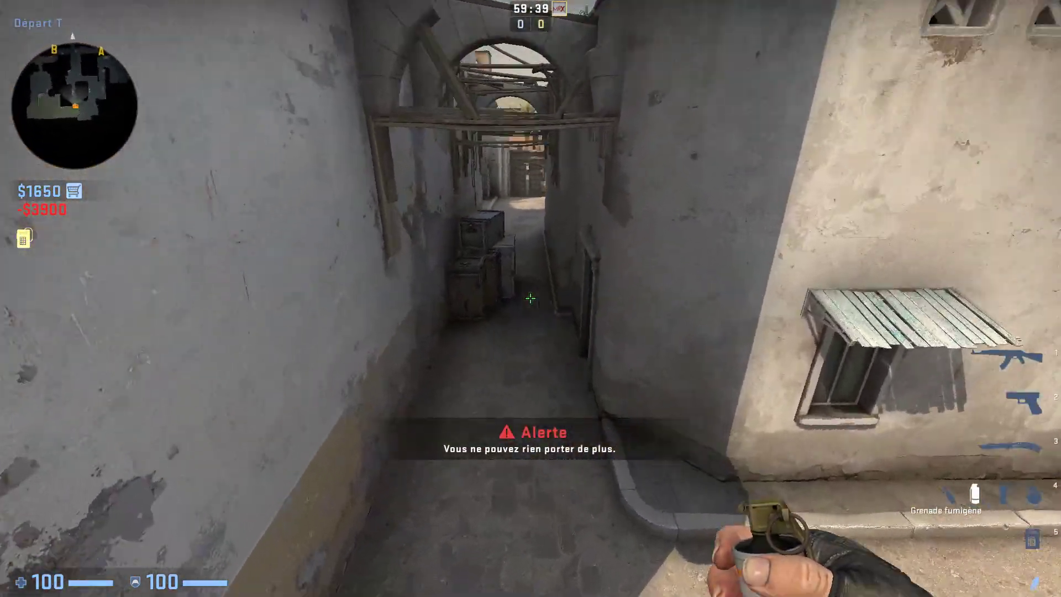
{"action": "key", "text": "s"}
{"action": "key", "text": "a"}
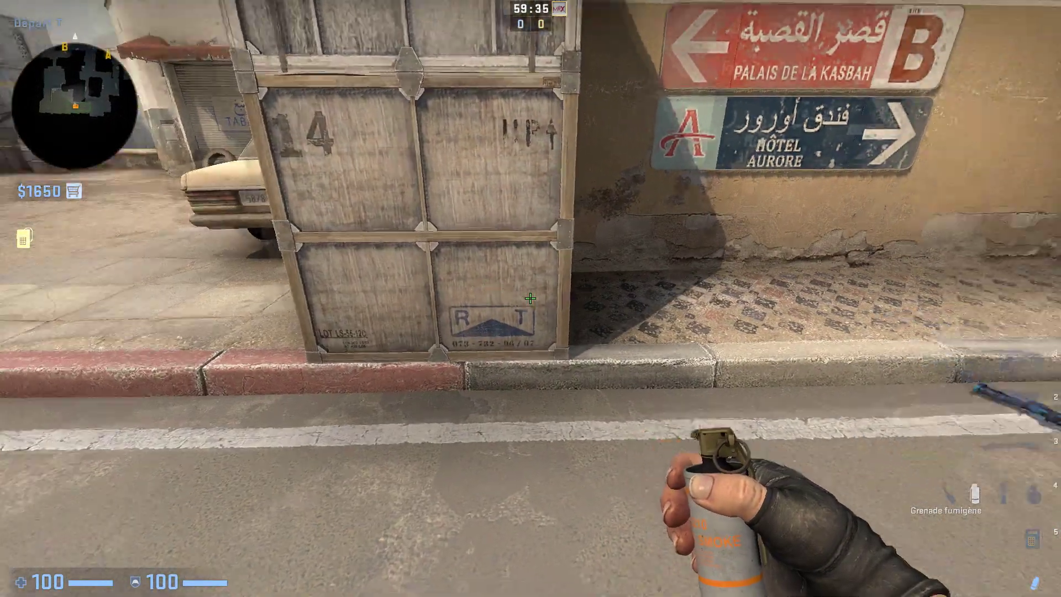
{"action": "key", "text": "grave"}
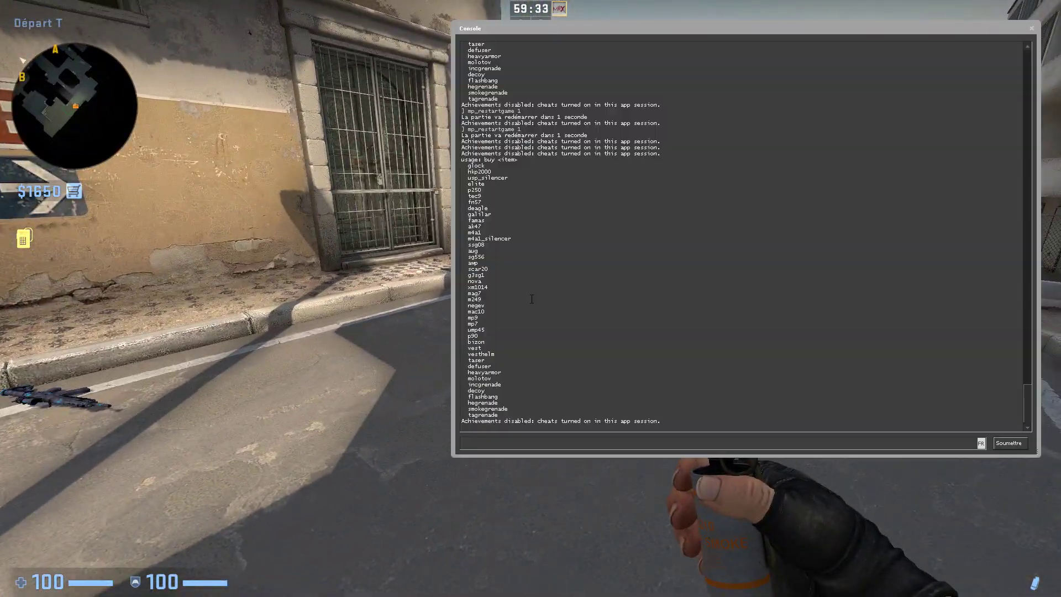
{"action": "key", "text": "grave"}
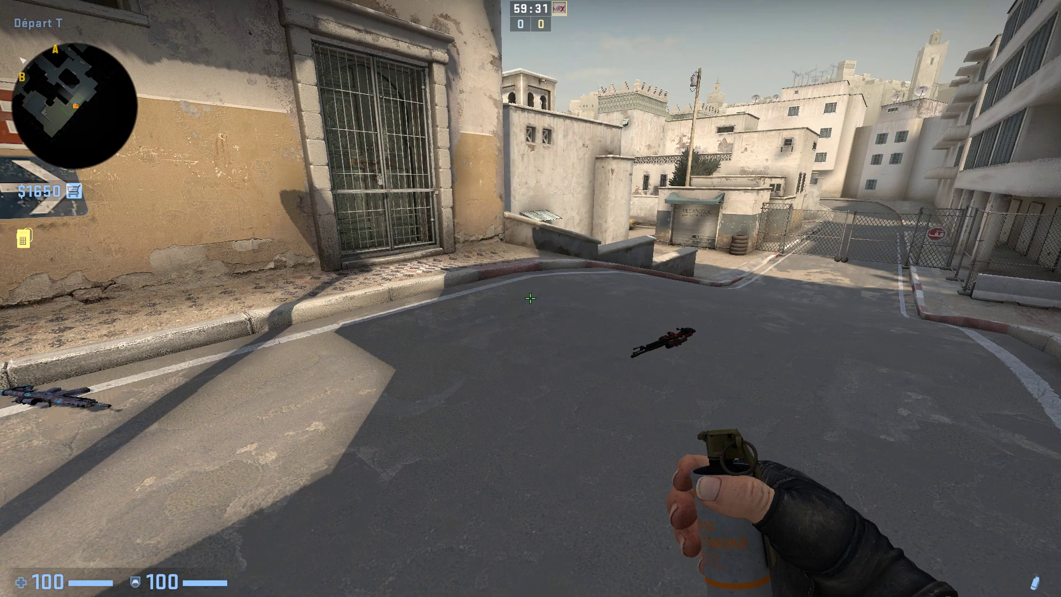
{"action": "key", "text": "w"}
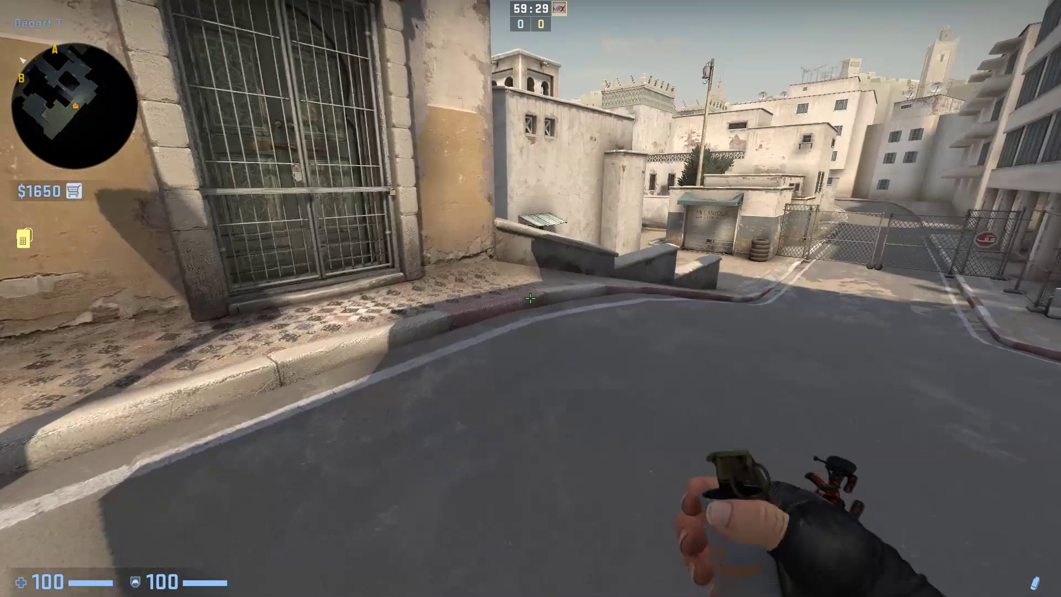
{"action": "key", "text": "space"}
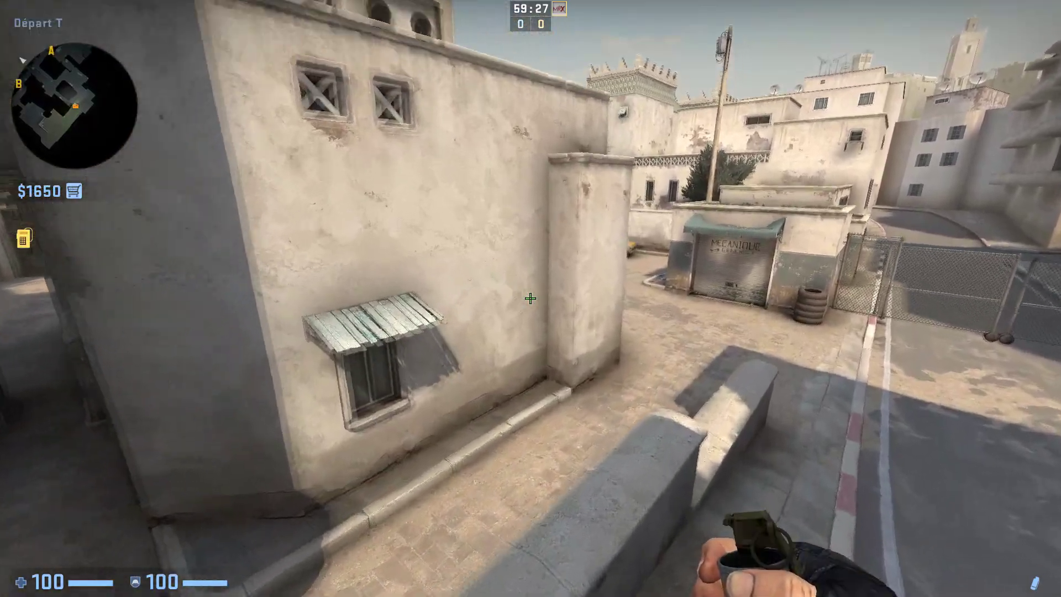
{"action": "key", "text": "s"}
{"action": "key", "text": "s"}
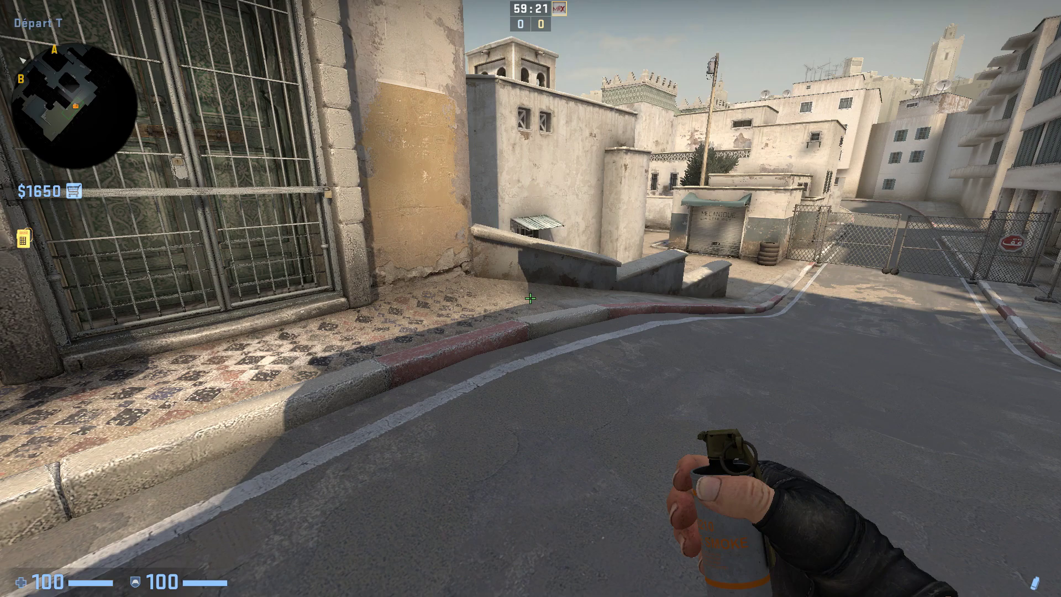
{"action": "mouse_move", "coordinate": [387, 299]}
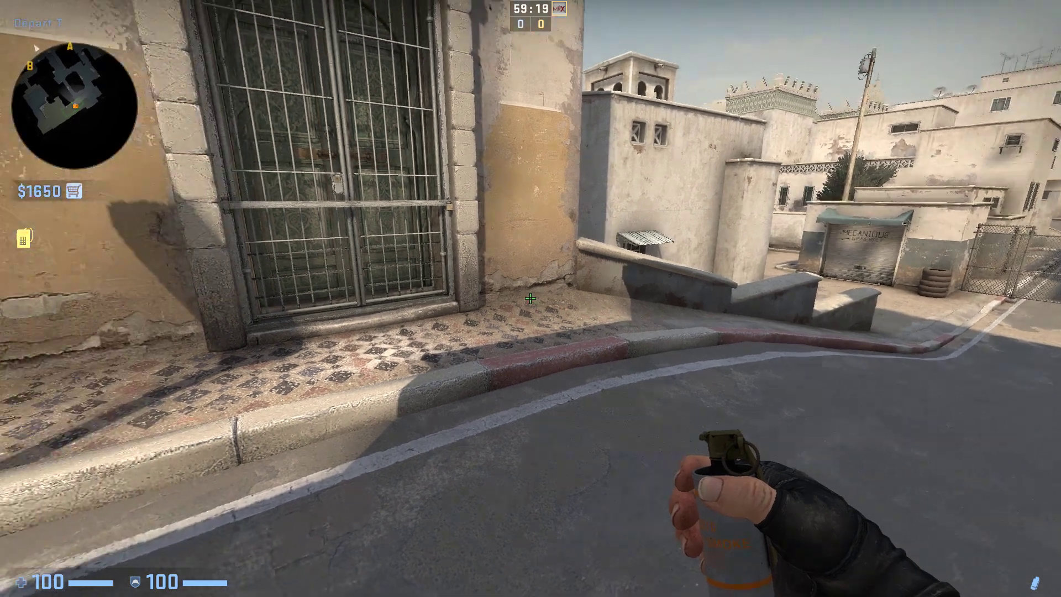
{"action": "mouse_move", "coordinate": [276, 298]}
{"action": "key", "text": "w"}
{"action": "key", "text": "a"}
{"action": "key", "text": "4"}
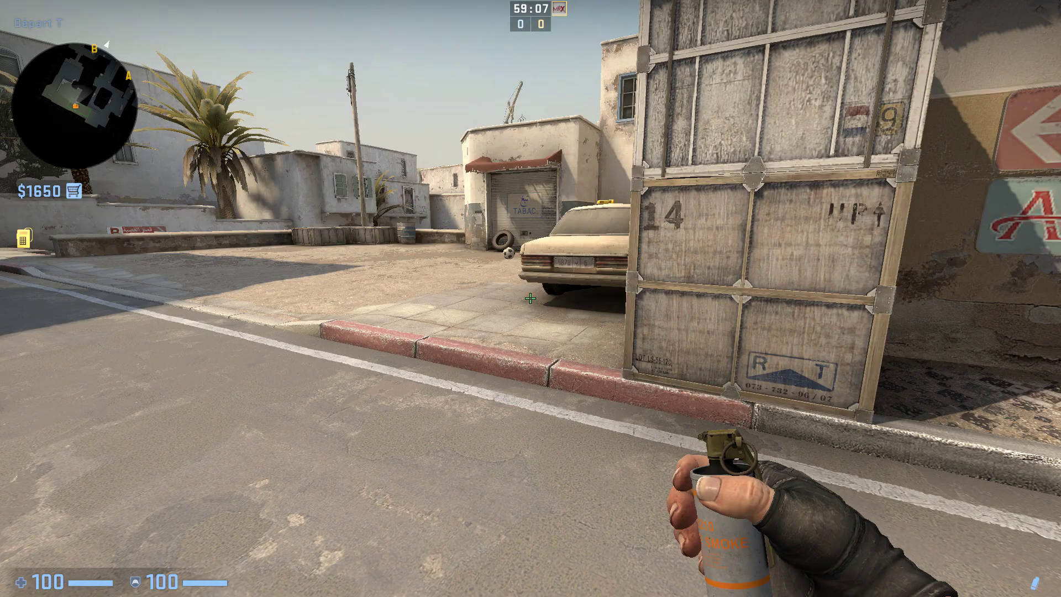
{"action": "key", "text": "d"}
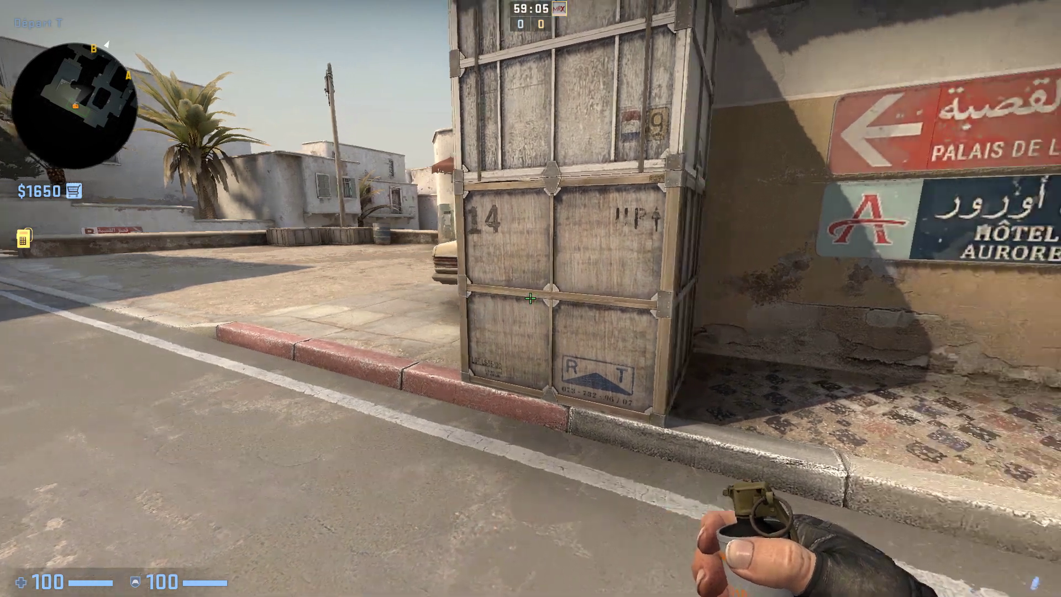
{"action": "key", "text": "w"}
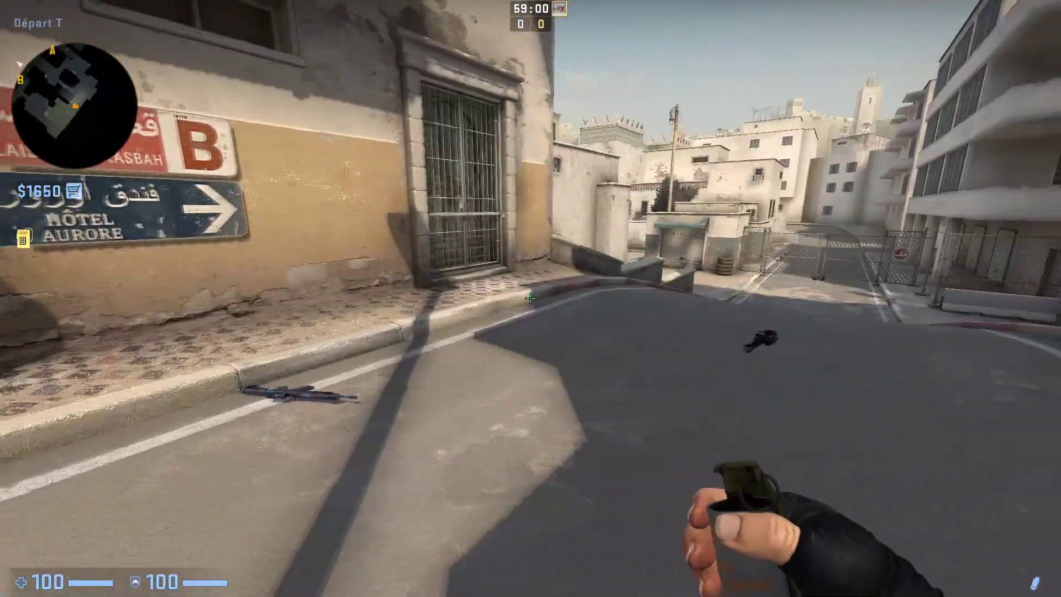
- Check the armour and Zeus x27 options in the buy menu's equipment category, and switch to the knife
{"action": "key", "text": "b"}
{"action": "left_click", "coordinate": [339, 311]}
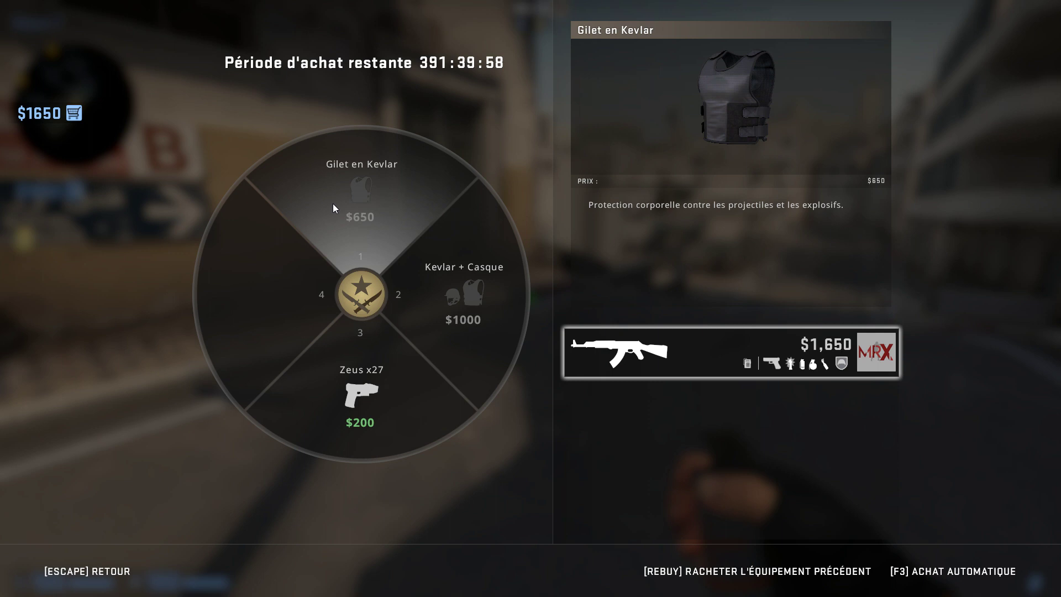
{"action": "key", "text": "Escape"}
{"action": "key", "text": "Escape"}
{"action": "key", "text": "1"}
{"action": "key", "text": "3"}
{"action": "key", "text": "d"}
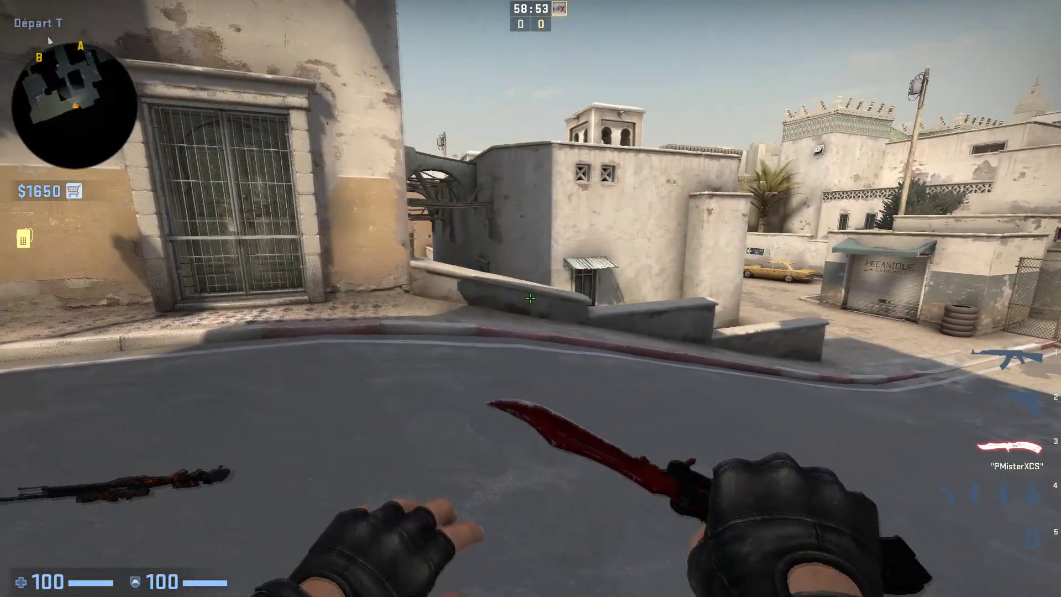
{"action": "key", "text": "a"}
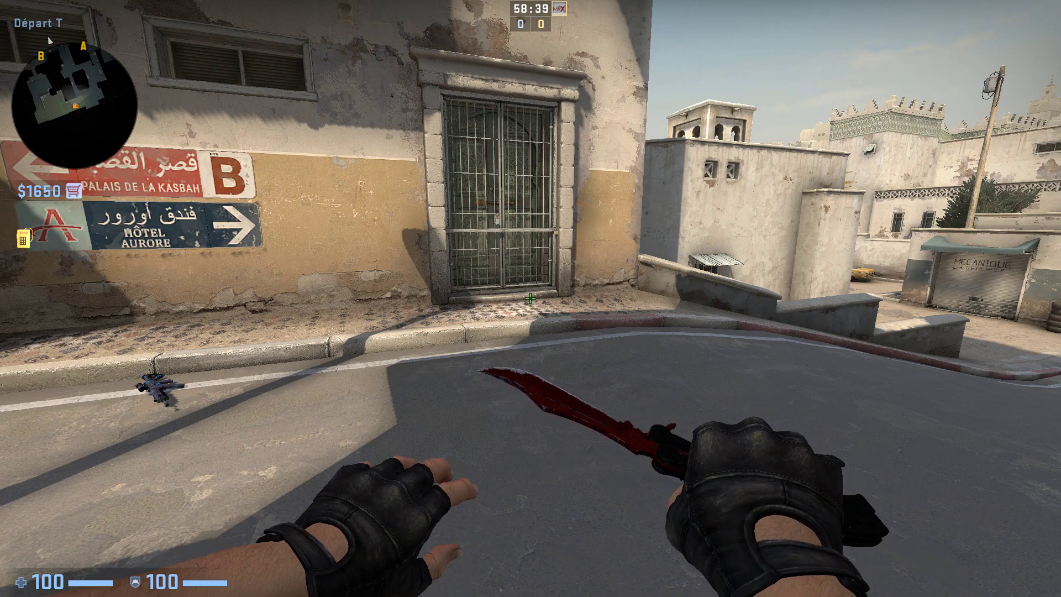
{"action": "key", "text": "3"}
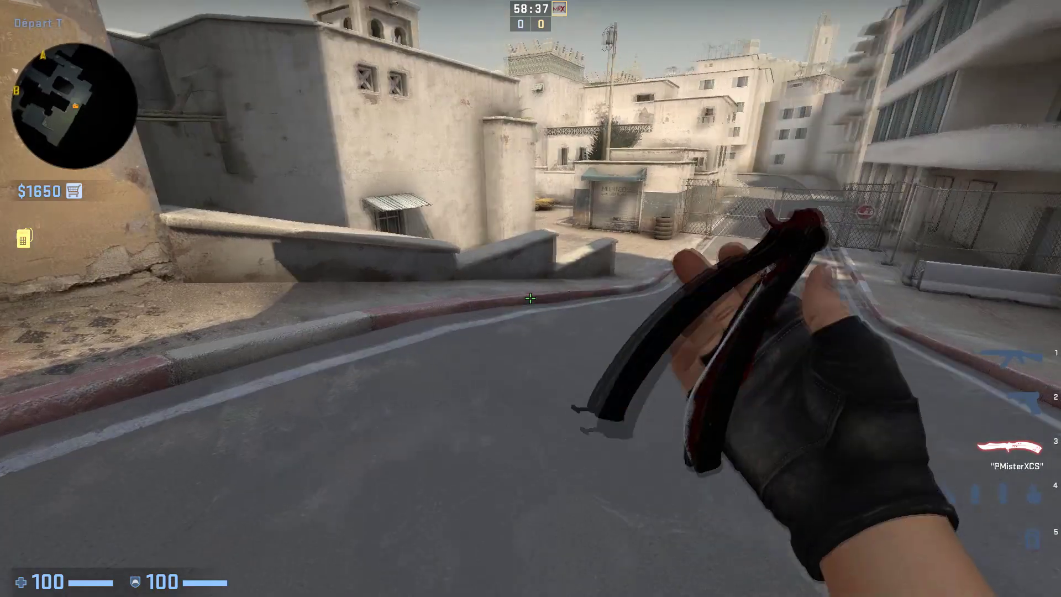
{"action": "key", "text": "w"}
{"action": "key", "text": "s"}
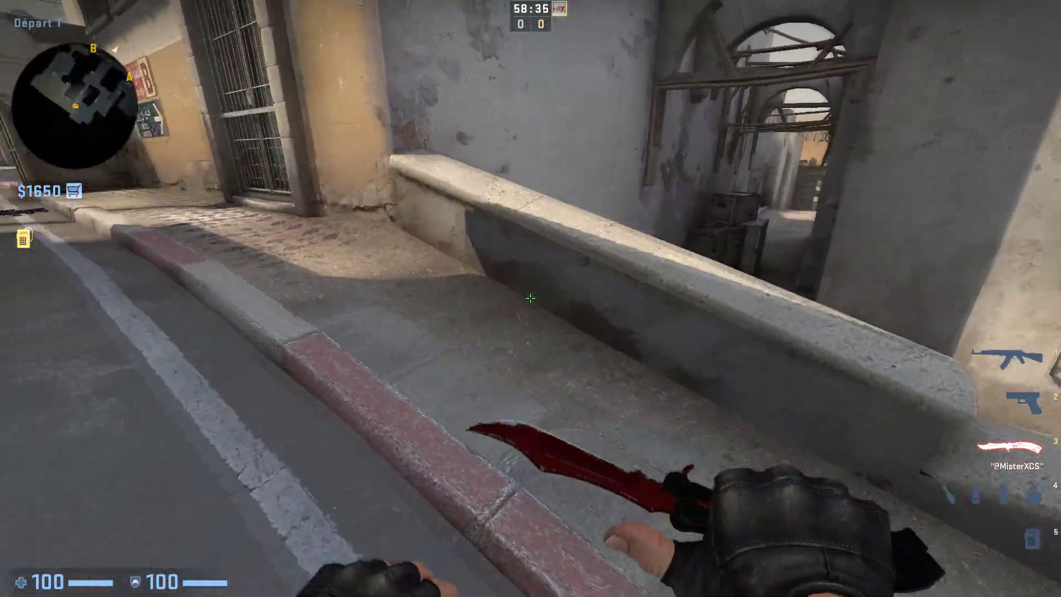
{"action": "key", "text": "w"}
{"action": "key", "text": "w"}
{"action": "key", "text": "f"}
{"action": "key", "text": "2"}
{"action": "key", "text": "3"}
{"action": "key", "text": "w"}
{"action": "key", "text": "space"}
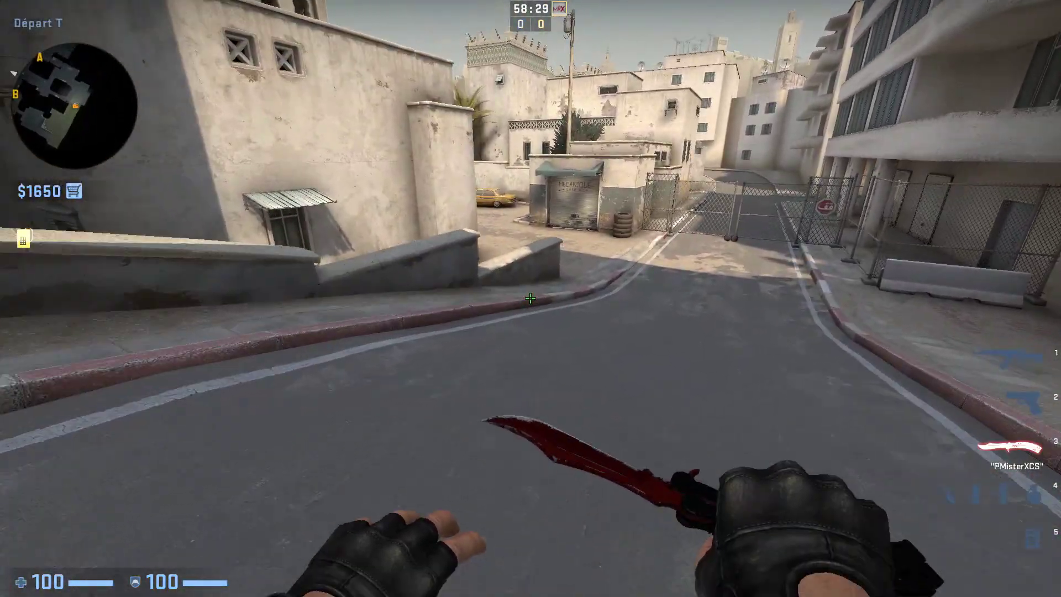
{"action": "key", "text": "w"}
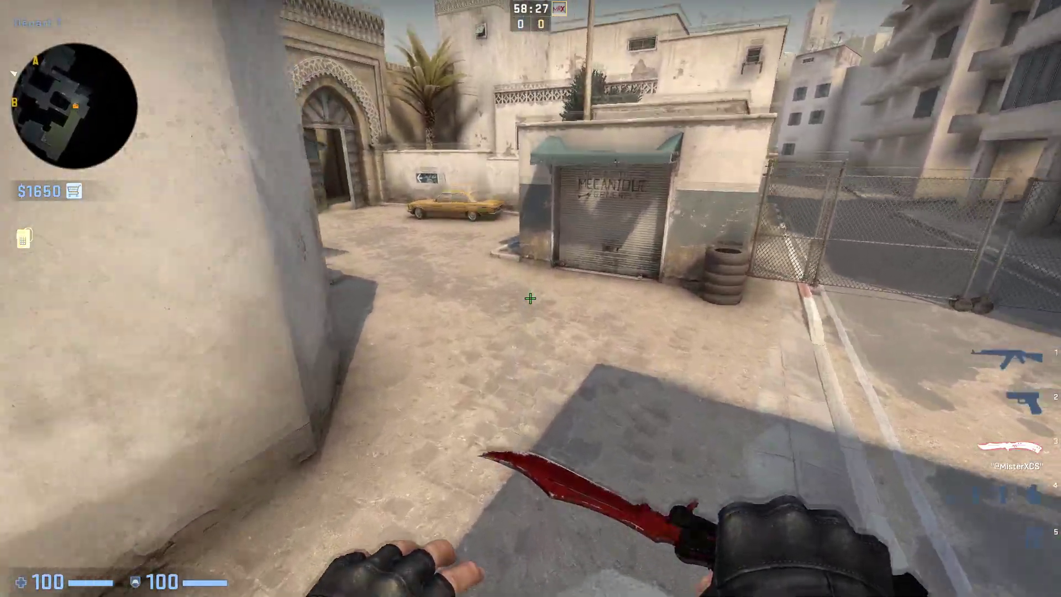
{"action": "key", "text": "s"}
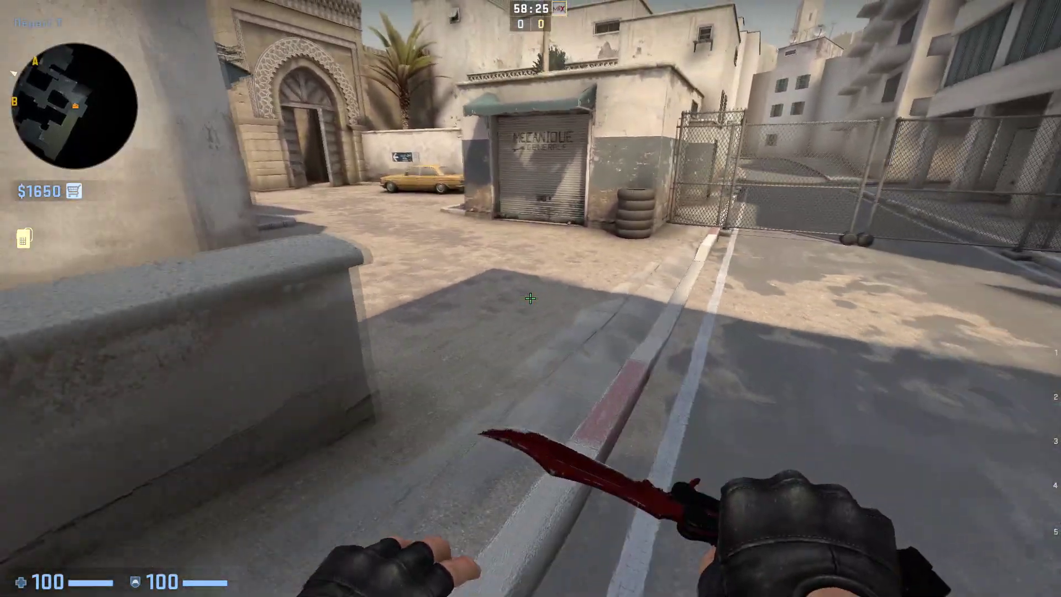
{"action": "key", "text": "w"}
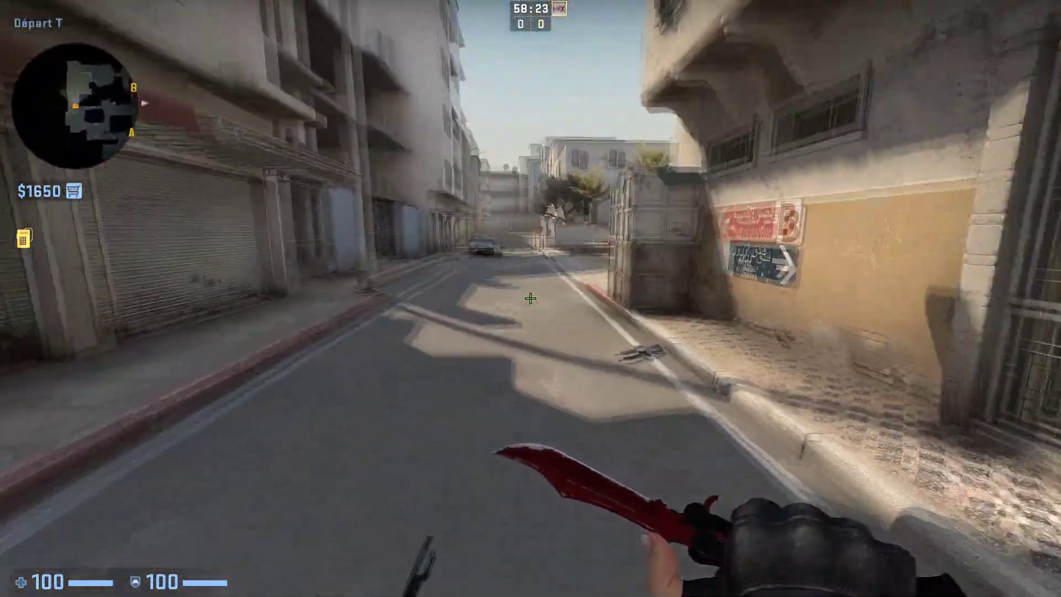
- Open the developer console and draft a bind command for the A key that buys the AK-47: bind "A" "buy ak-47
{"action": "key", "text": "grave"}
{"action": "key", "text": "BackSpace"}
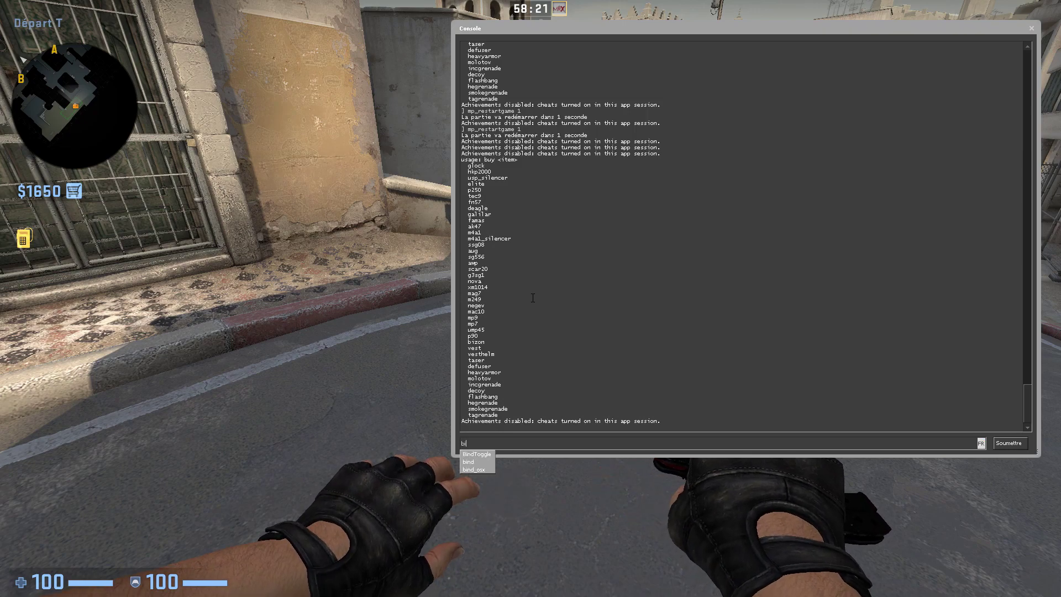
{"action": "type", "text": "bind "}
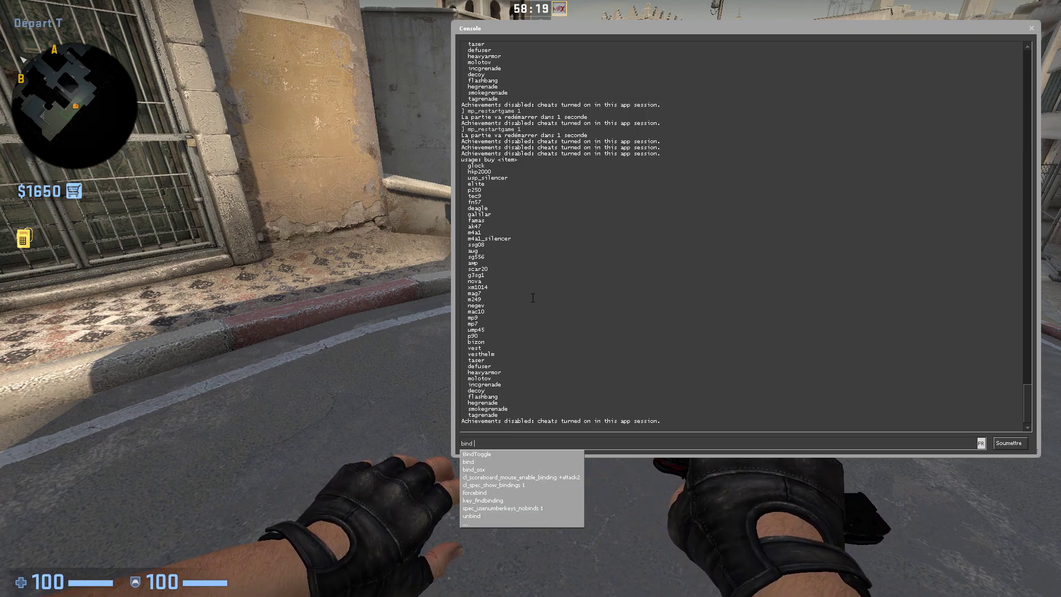
{"action": "type", "text": "\""}
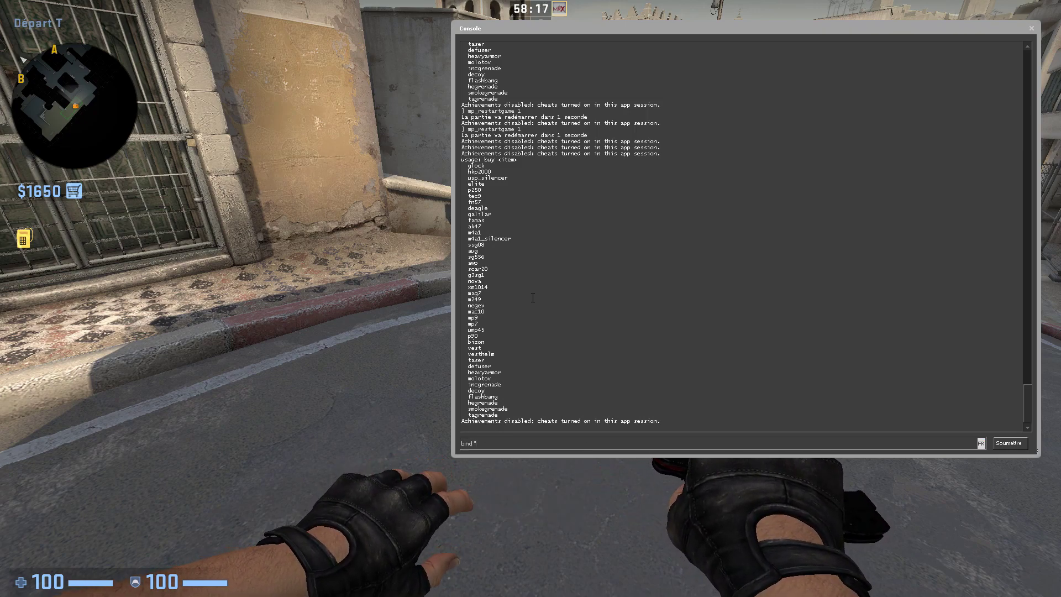
{"action": "type", "text": "A\" \"buy ak-47"}
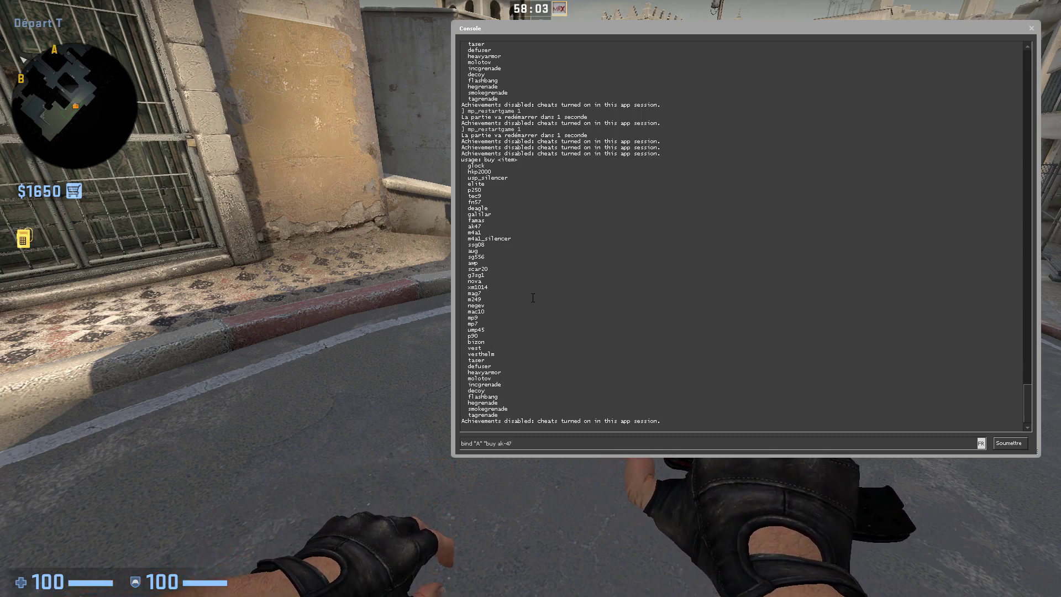
- Change the item in the drafted command to p250, submit bind "A" "buy p250", and close the console
{"action": "key", "text": "BackSpace"}
{"action": "key", "text": "BackSpace"}
{"action": "key", "text": "BackSpace"}
{"action": "key", "text": "BackSpace"}
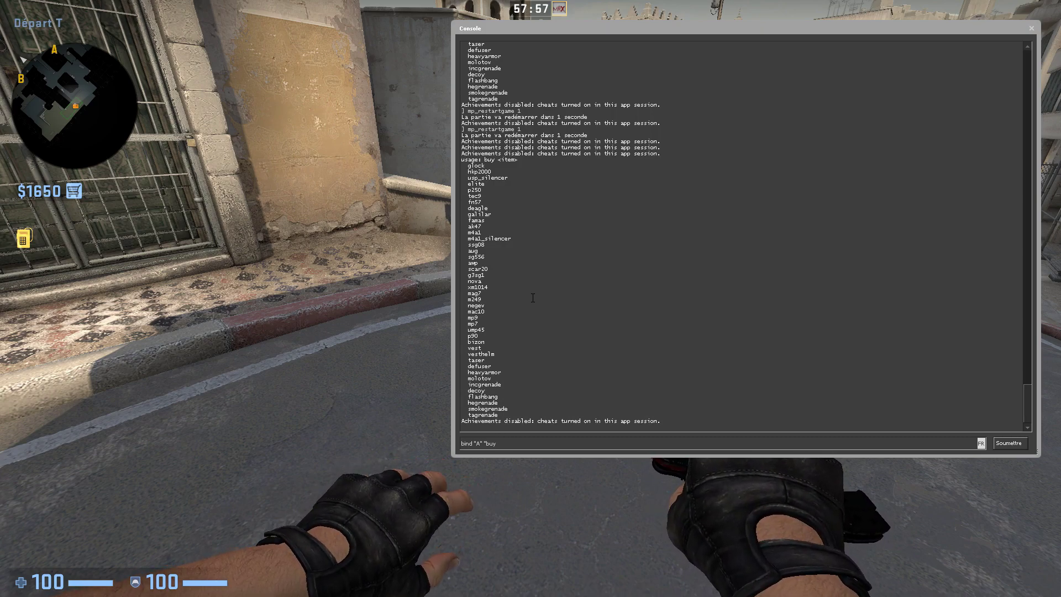
{"action": "type", "text": "p250\""}
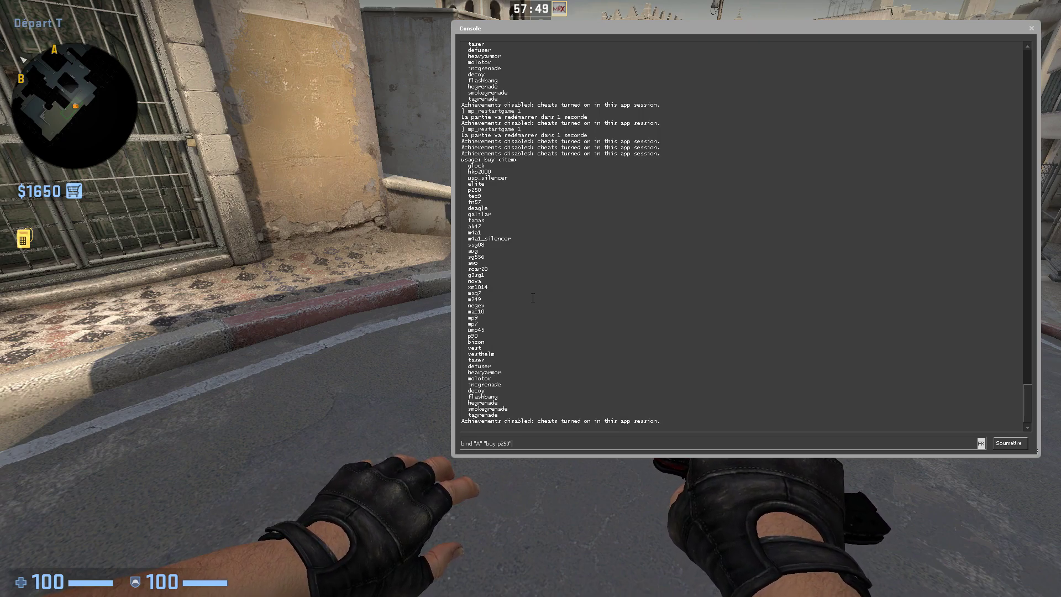
{"action": "key", "text": "Return"}
{"action": "key", "text": "Escape"}
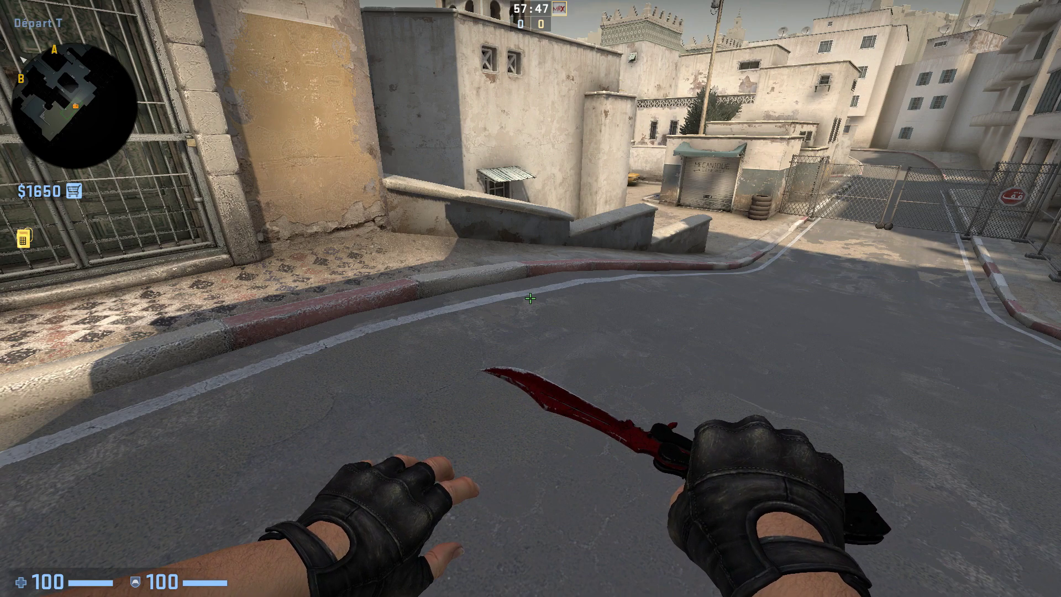
{"action": "key", "text": "w"}
{"action": "key", "text": "1"}
{"action": "key", "text": "3"}
{"action": "key", "text": "space"}
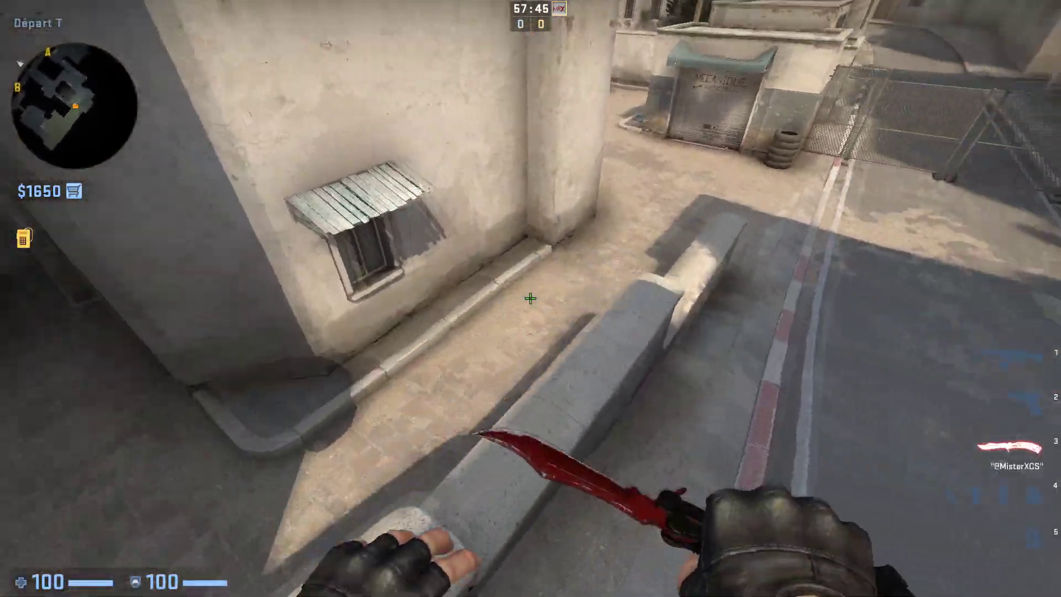
{"action": "key", "text": "s"}
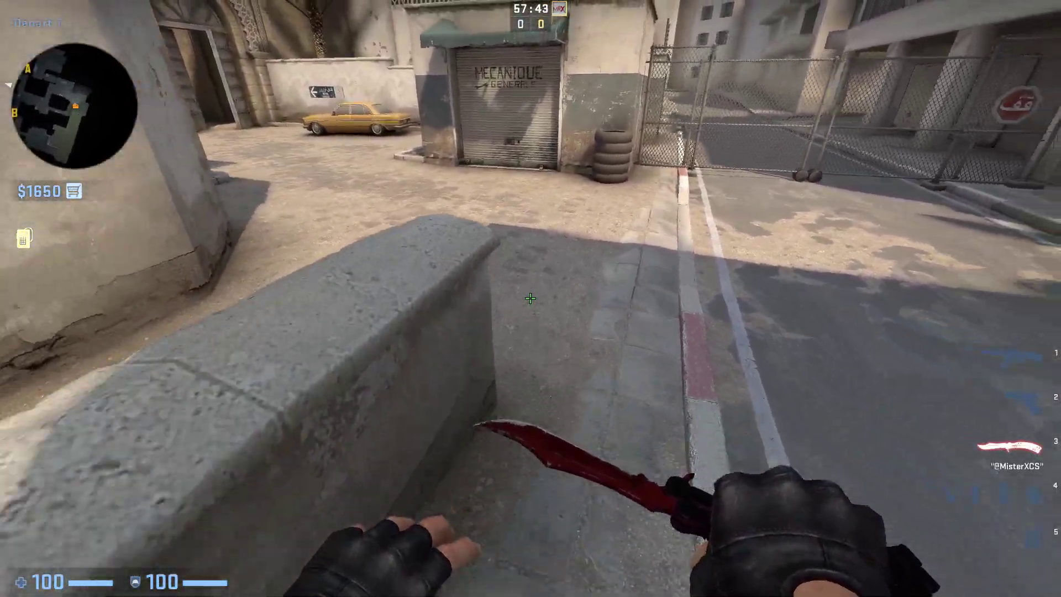
{"action": "key", "text": "w"}
{"action": "key", "text": "g"}
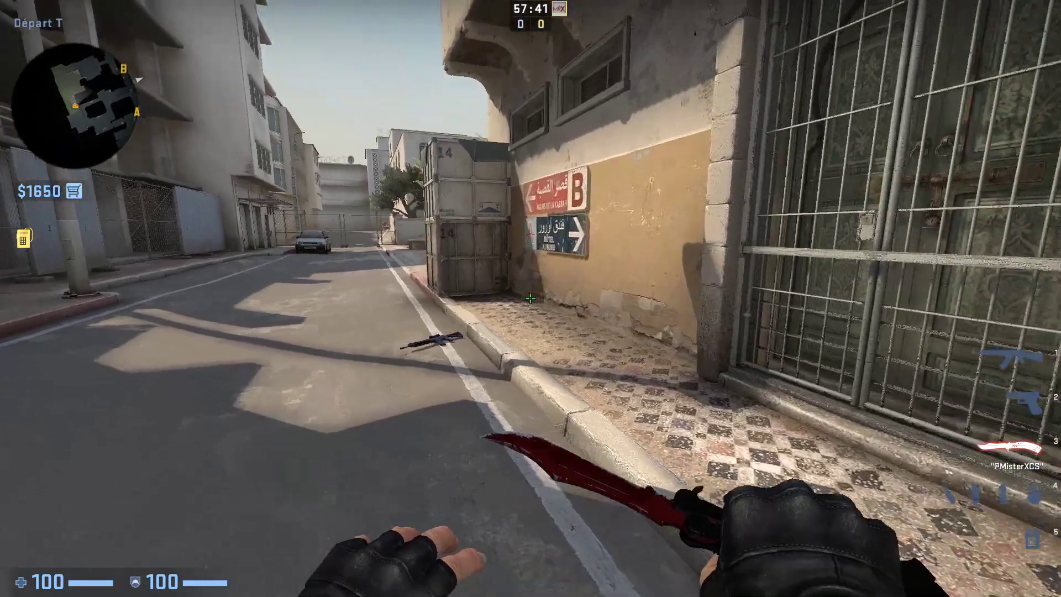
{"action": "key", "text": "w"}
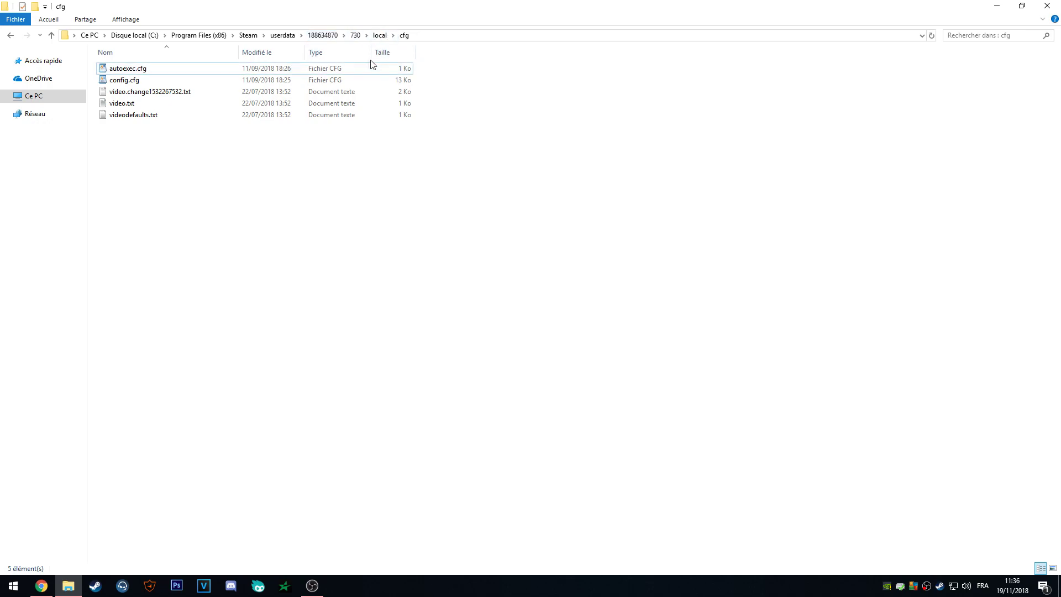
- Open config.cfg from the game's local cfg folder, look through its key binds, and close it
{"action": "left_click", "coordinate": [124, 85]}
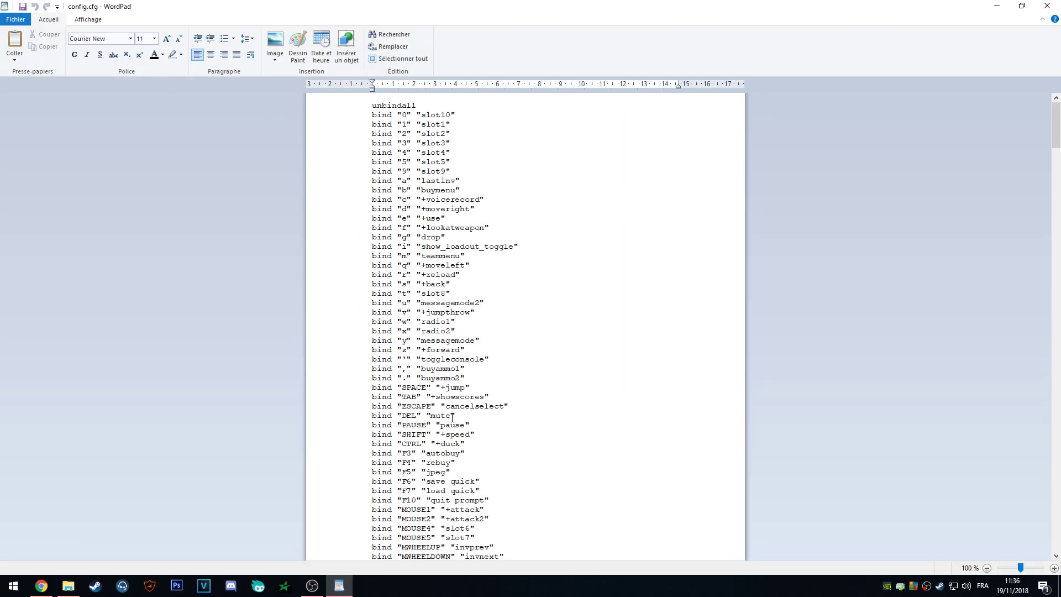
{"action": "mouse_move", "coordinate": [1056, 130]}
{"action": "left_mouse_down"}
{"action": "mouse_move", "coordinate": [1056, 207]}
{"action": "mouse_move", "coordinate": [1056, 125]}
{"action": "left_mouse_up"}
{"action": "left_click", "coordinate": [1042, 10]}
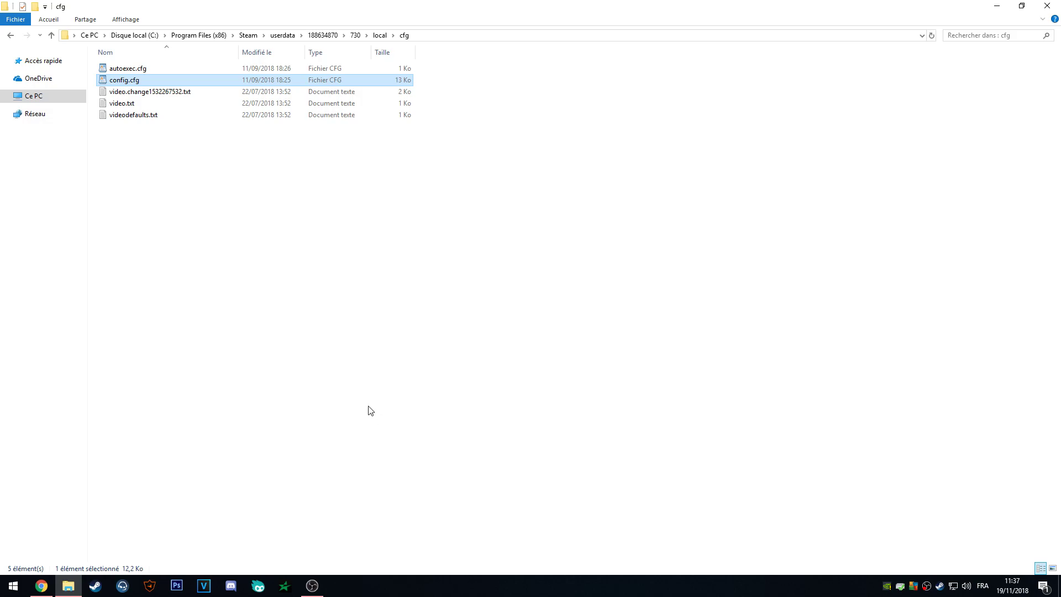